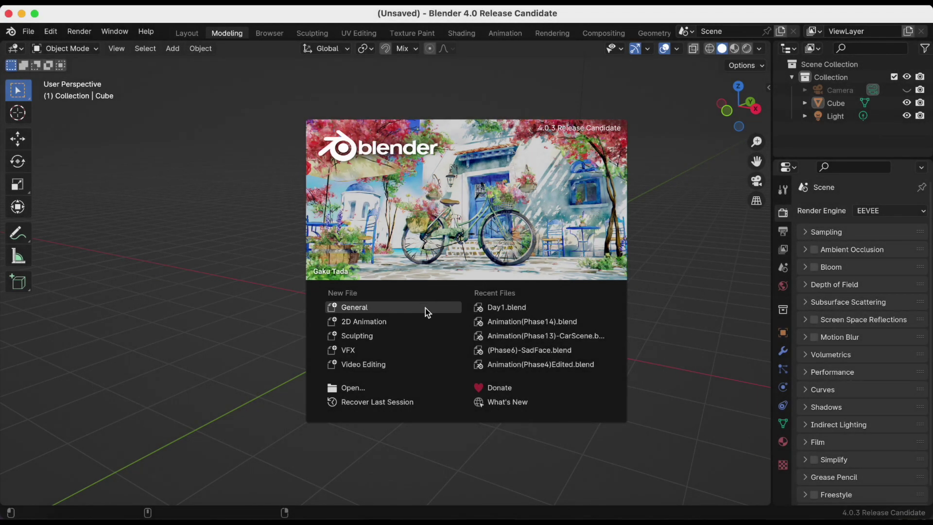
Start a new 2D Animation file and frame the whole camera view
click(389, 323)
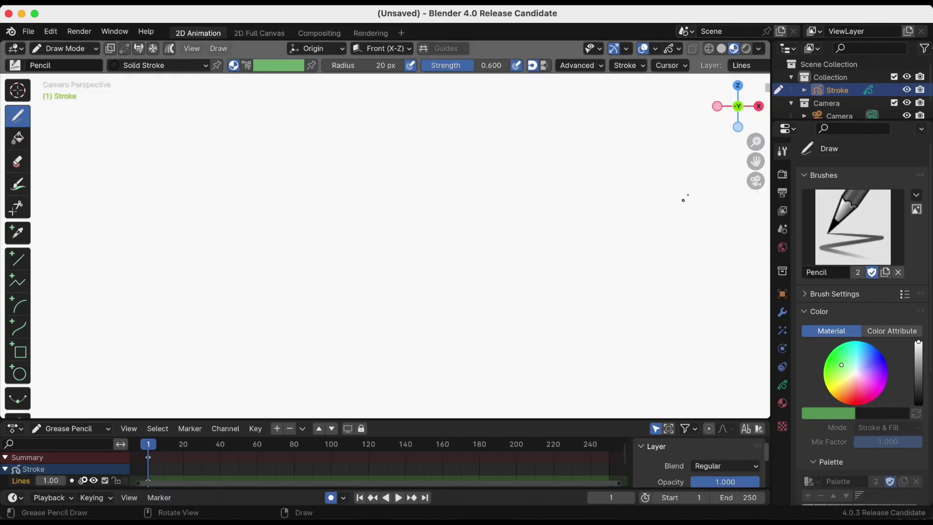
drag(756, 141, 749, 170)
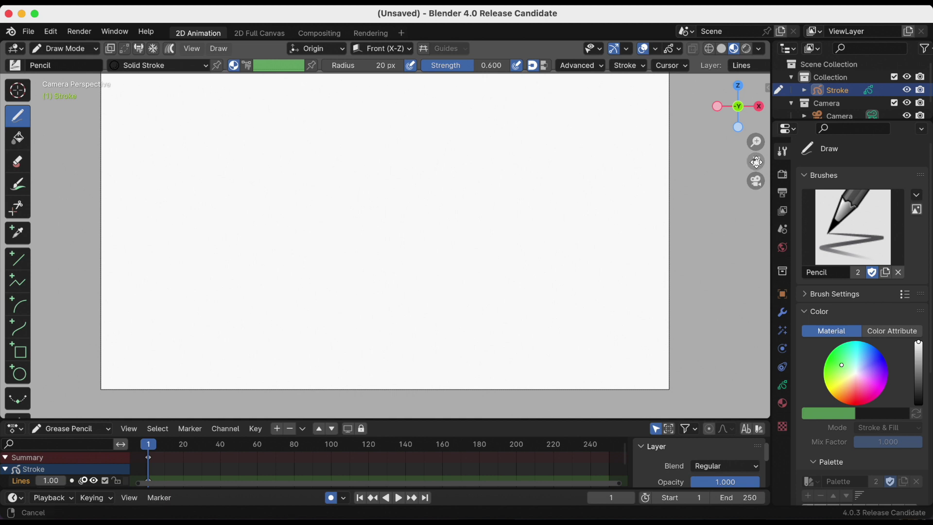
drag(756, 162, 768, 174)
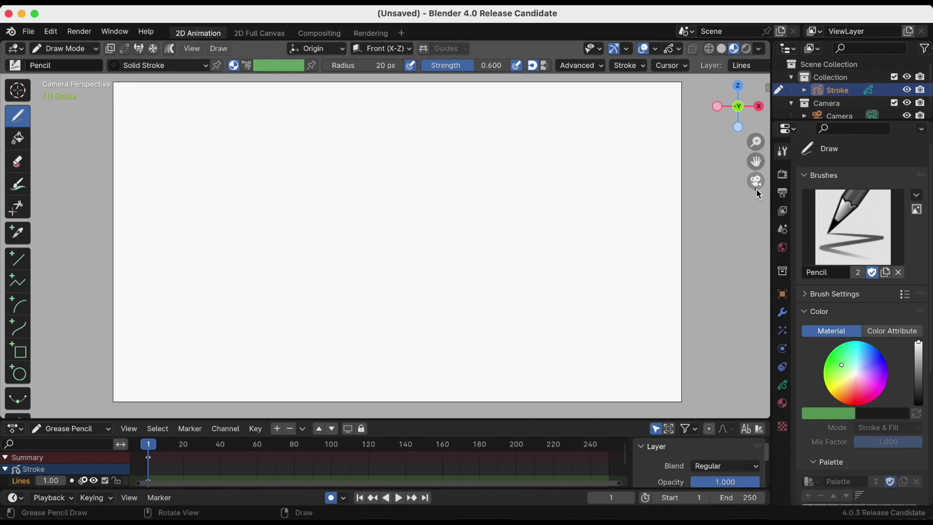
Leave camera view and orbit to a perspective view across the floor grid
click(755, 184)
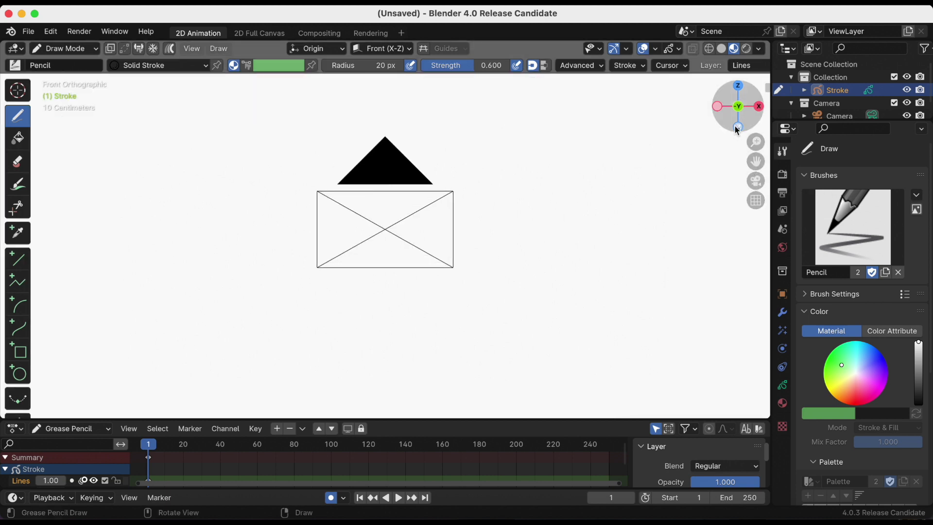
mouse_move(751, 106)
mouse_down()
mouse_move(739, 149)
mouse_move(753, 155)
mouse_move(729, 226)
mouse_move(754, 130)
mouse_move(741, 110)
mouse_move(753, 132)
mouse_up()
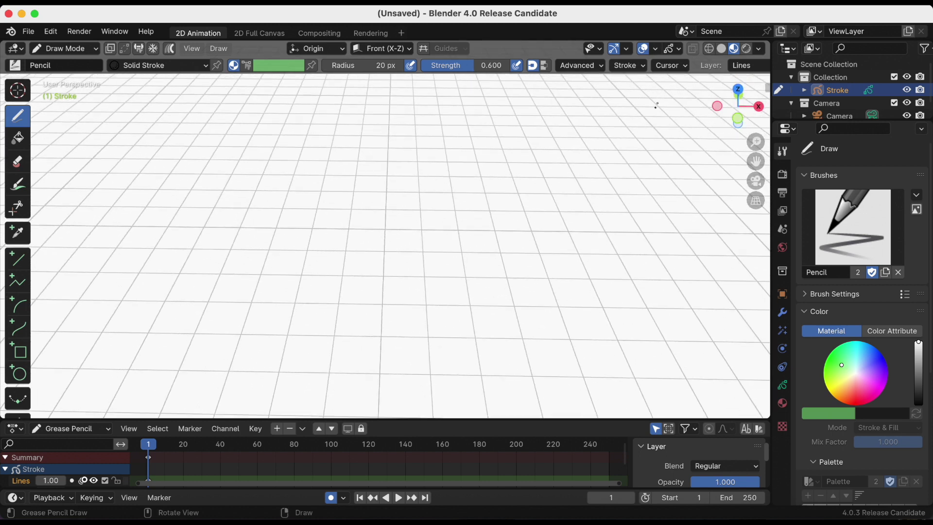
click(656, 49)
Show the red X and green Y axis lines, then reframe the view low over the origin
click(696, 112)
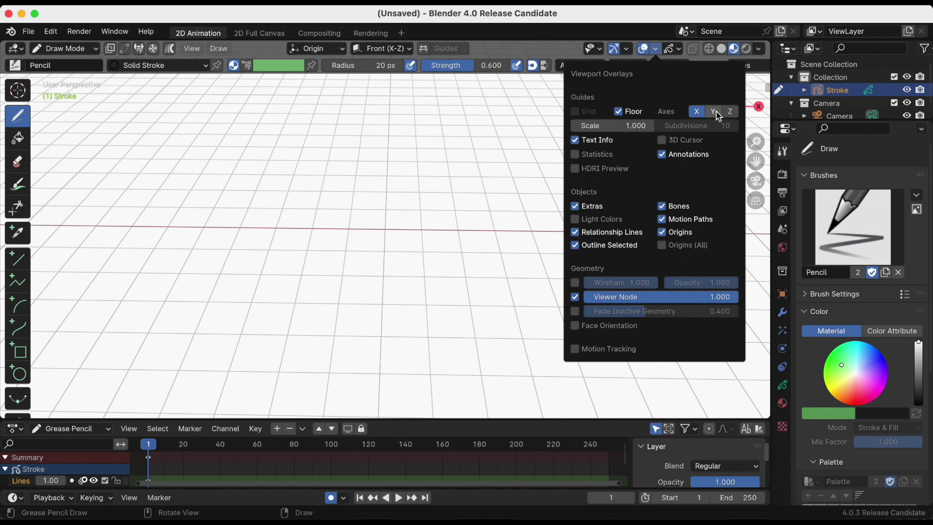
click(717, 113)
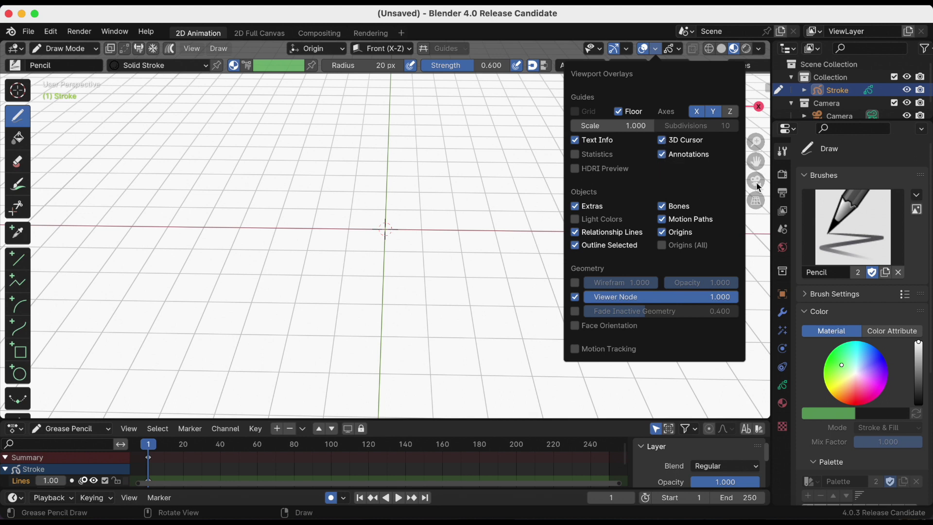
mouse_move(756, 161)
mouse_down()
mouse_move(375, 406)
mouse_move(797, 62)
mouse_up()
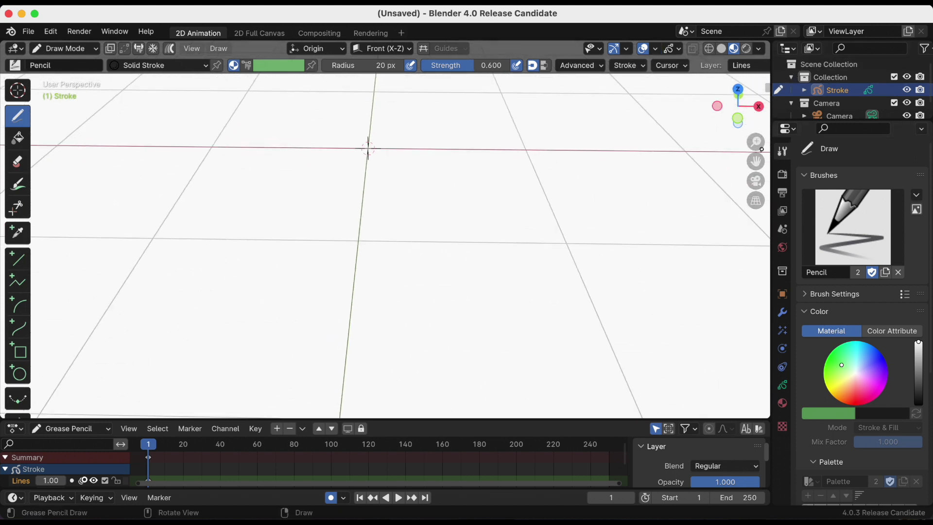
scroll(755, 166, down, 5)
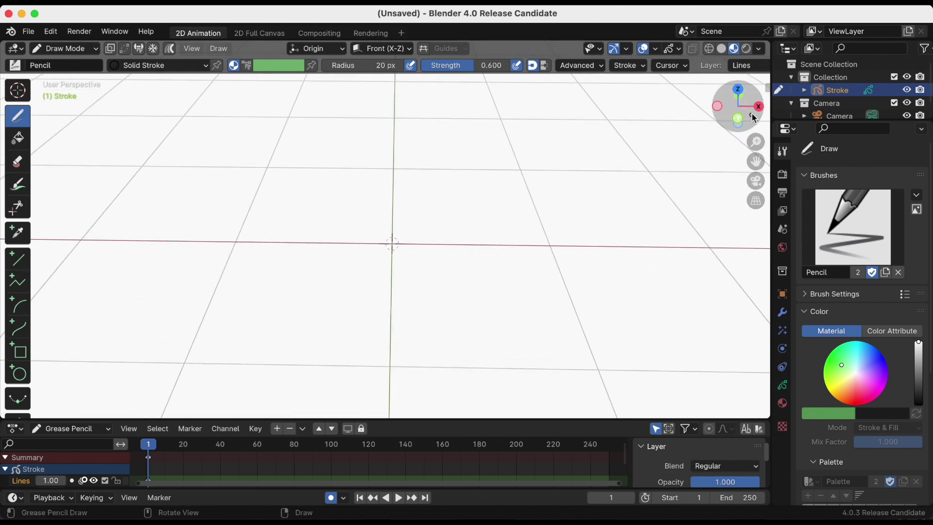
drag(736, 103, 717, 287)
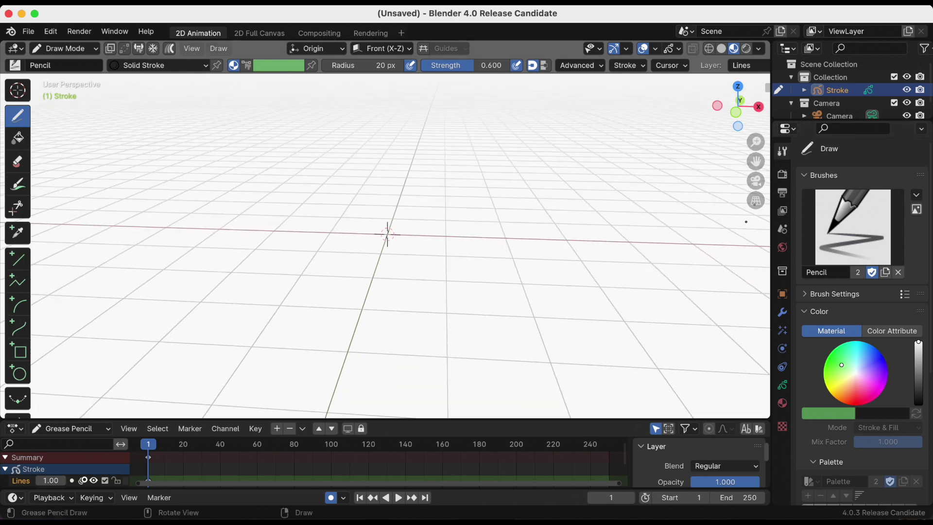
drag(756, 147, 756, 180)
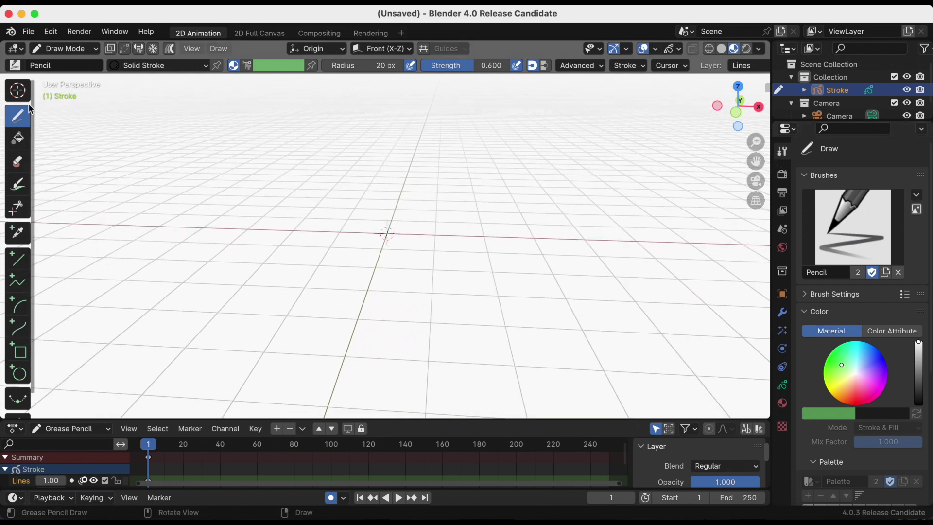
Select the Ink Pen brush, review layers and materials, and draw a triangle in camera view
click(16, 65)
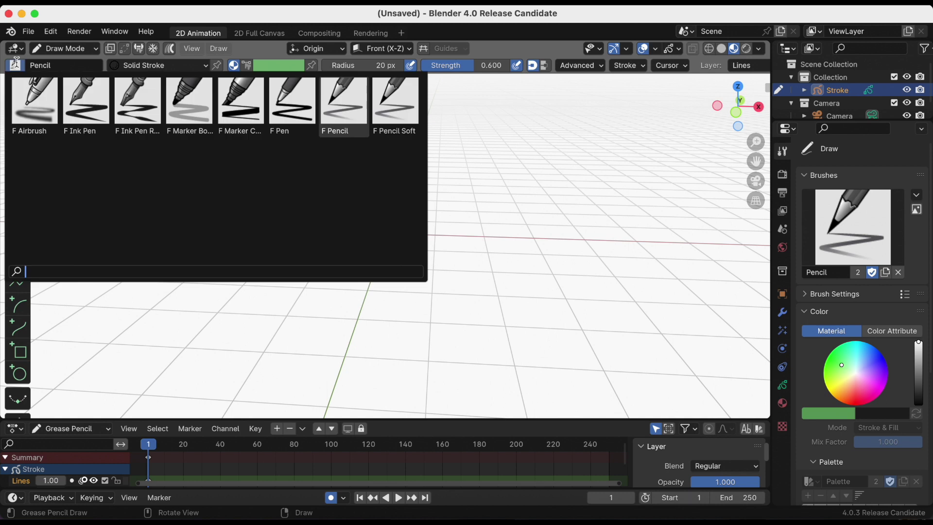
click(84, 109)
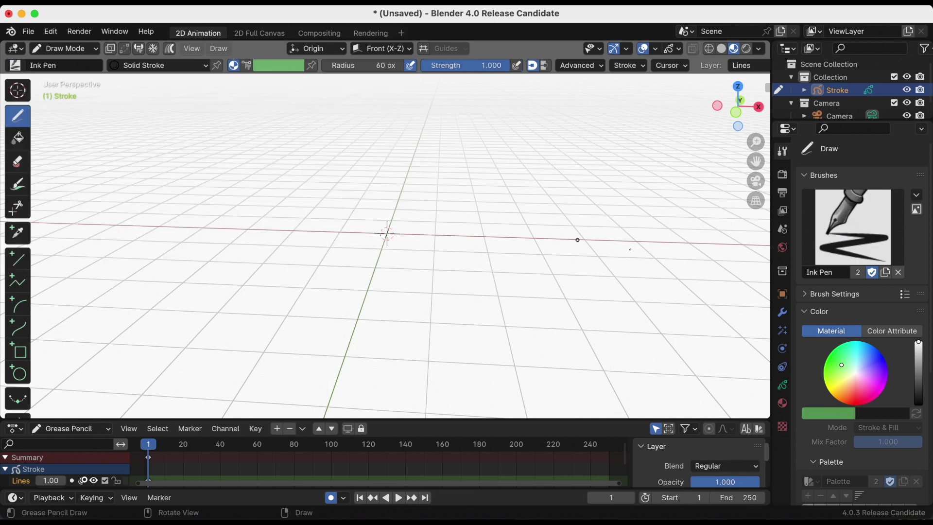
click(783, 387)
click(783, 403)
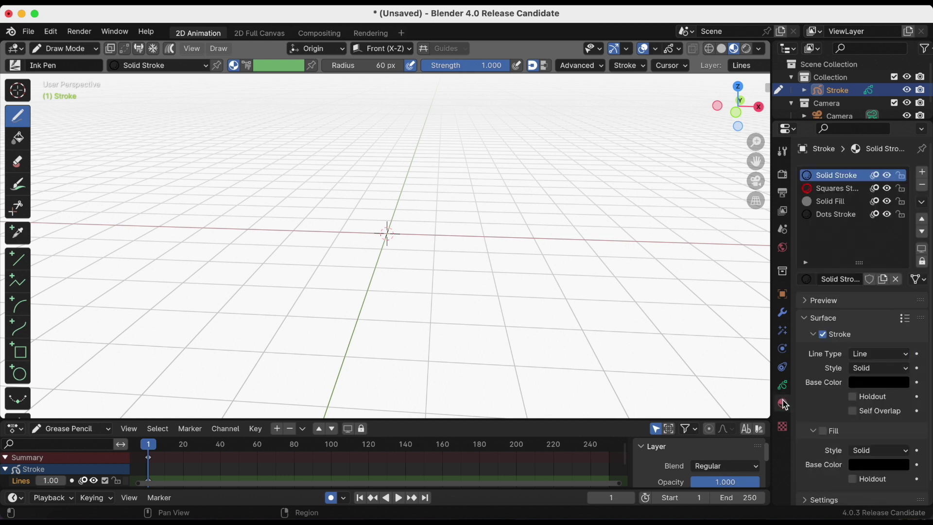
click(782, 385)
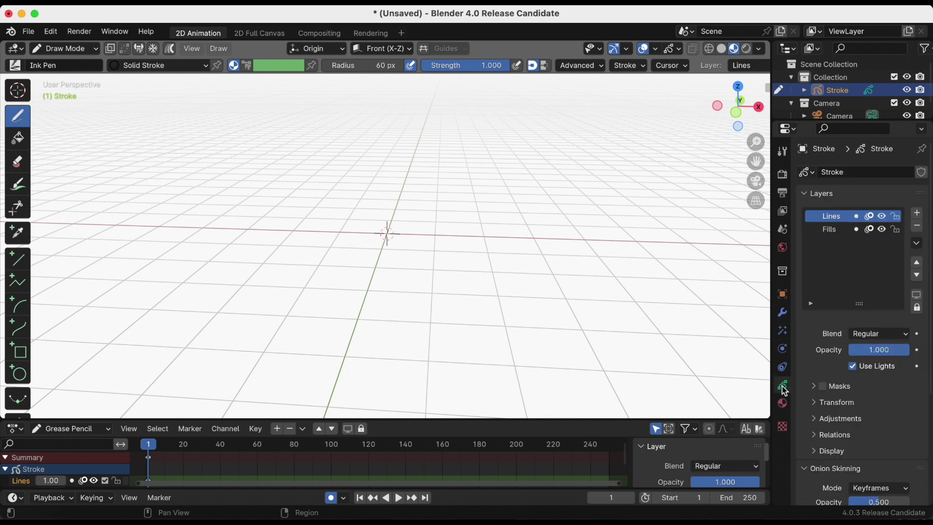
click(757, 182)
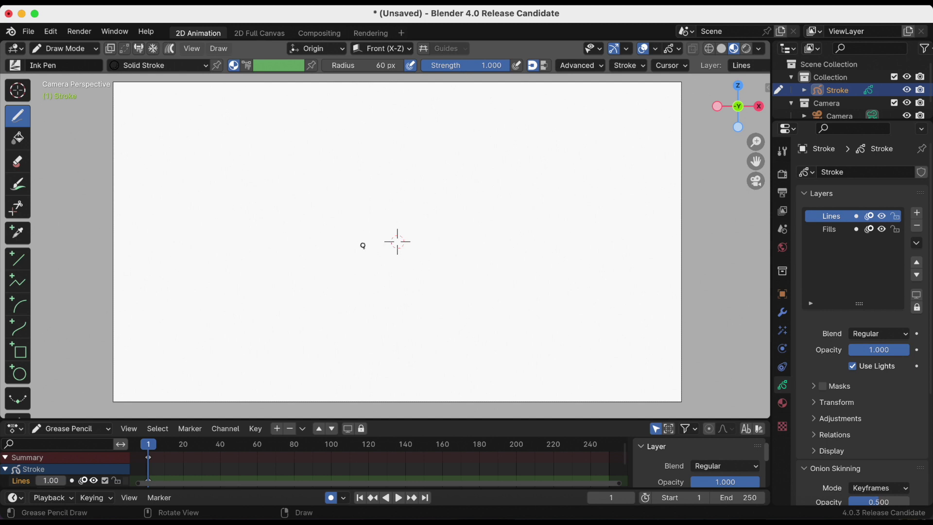
mouse_move(382, 210)
mouse_down()
mouse_move(399, 170)
mouse_move(437, 254)
mouse_up()
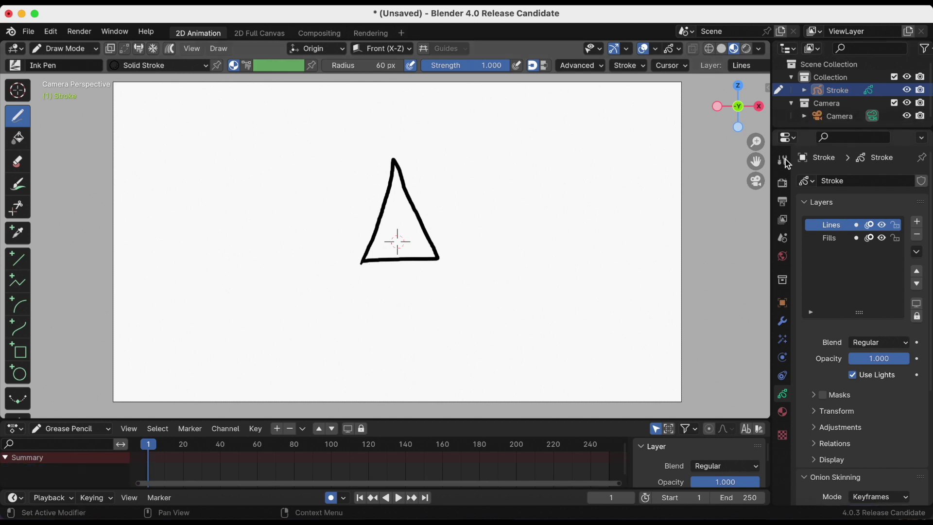
Leave camera view and orbit around the black triangle standing upright at the origin
click(757, 183)
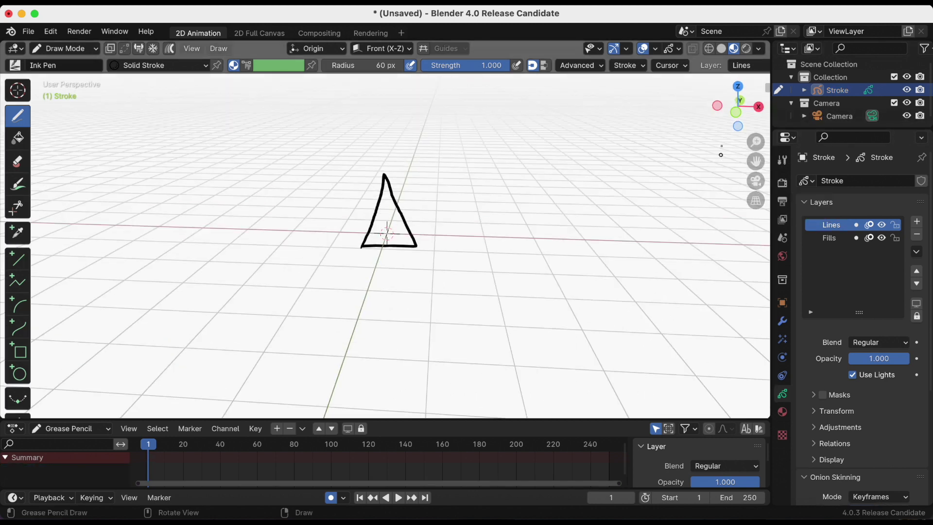
mouse_move(751, 116)
mouse_down()
mouse_move(693, 145)
mouse_move(648, 125)
mouse_move(695, 138)
mouse_up()
drag(760, 146, 760, 152)
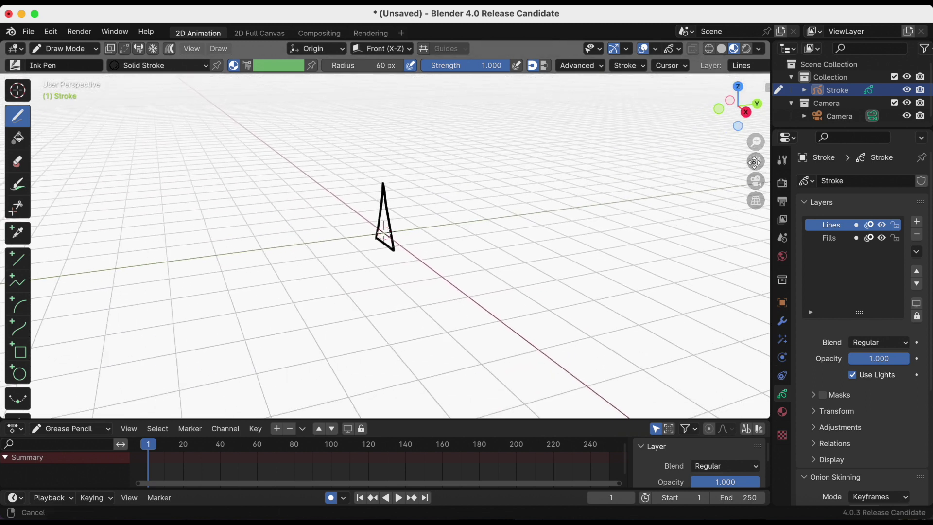
mouse_move(738, 105)
mouse_down()
mouse_move(842, 106)
mouse_move(839, 125)
mouse_up()
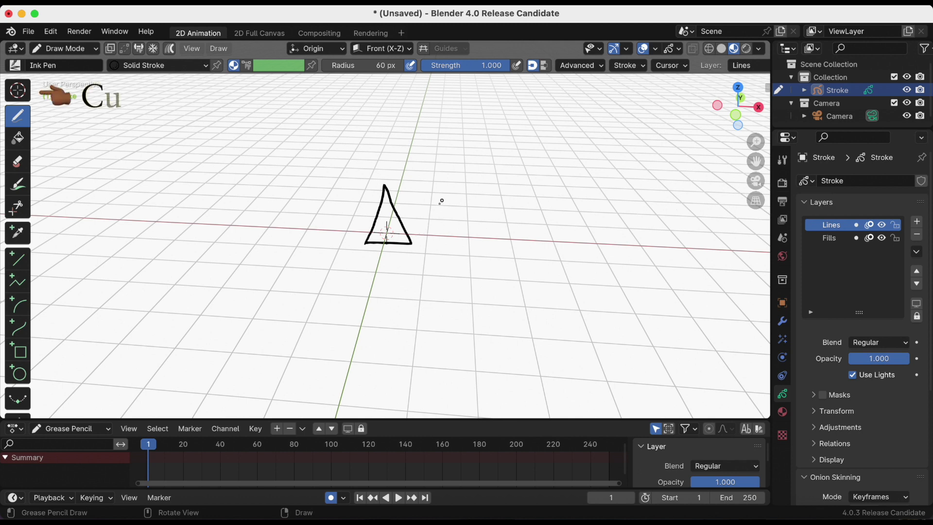
Activate the Cursor tool, orbit to see the triangle edge-on, then return to camera view
click(19, 94)
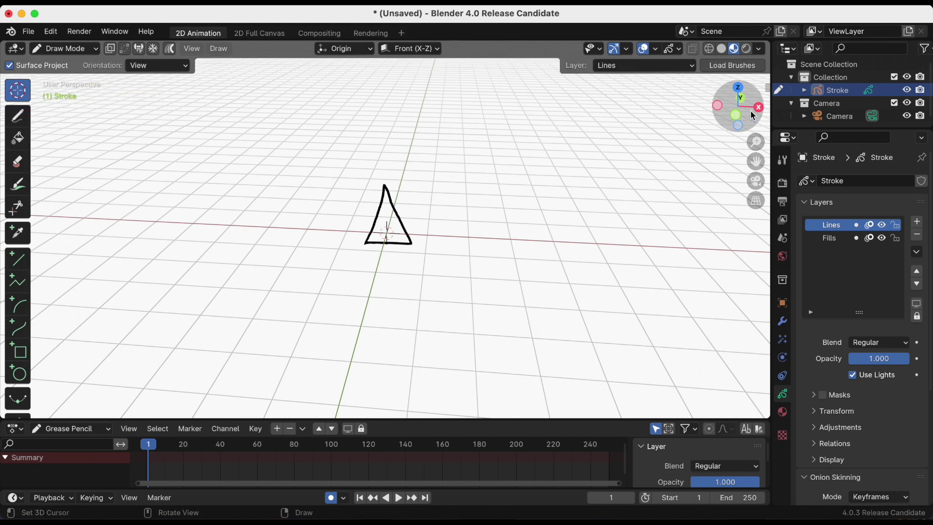
drag(752, 115, 681, 129)
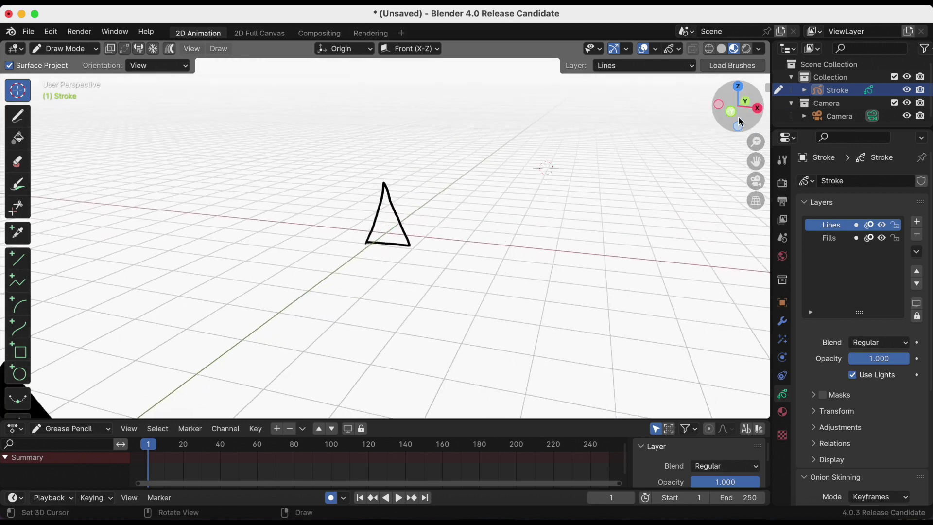
drag(748, 111, 624, 130)
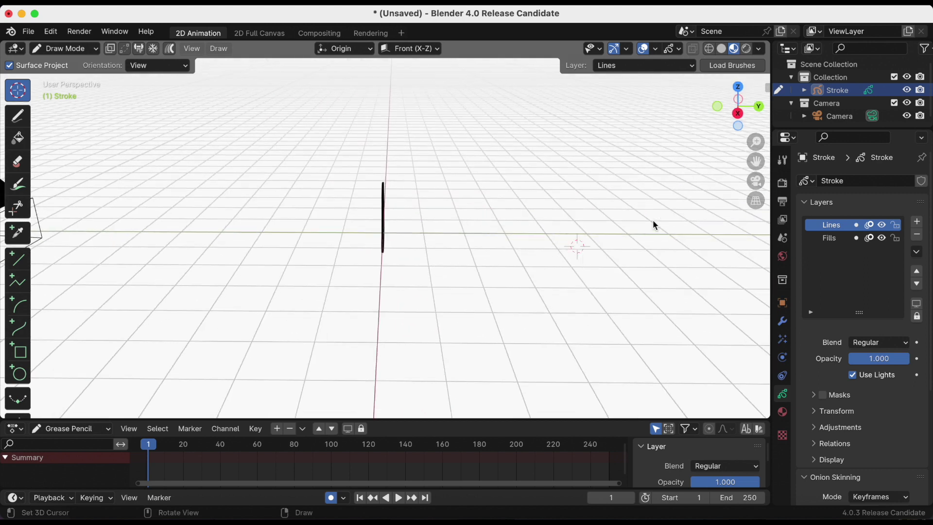
drag(725, 106, 761, 124)
click(756, 181)
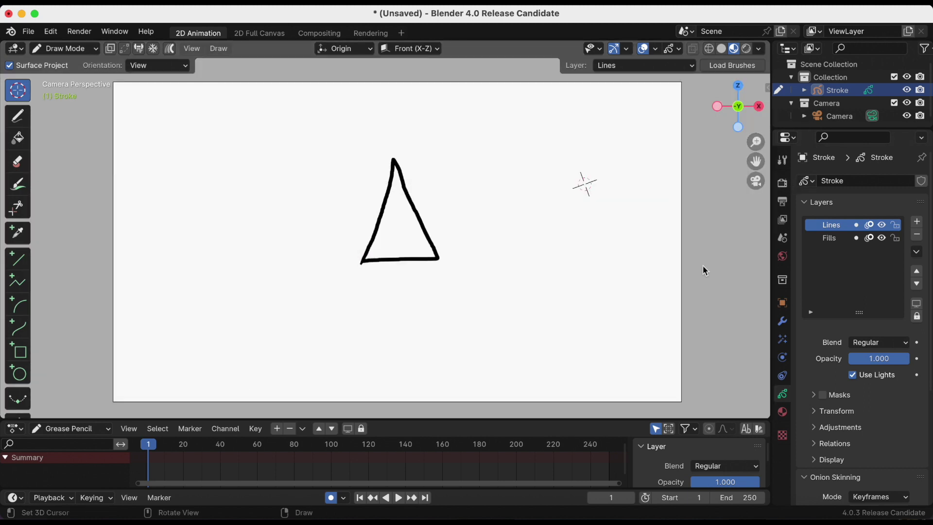
Choose the red Squares Stroke material and draw a red triangle right of the black one
click(783, 412)
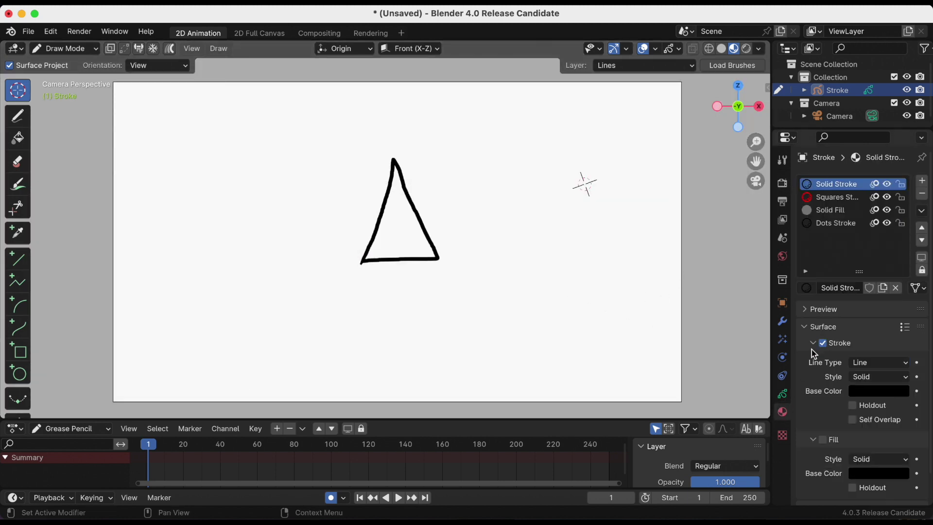
click(825, 200)
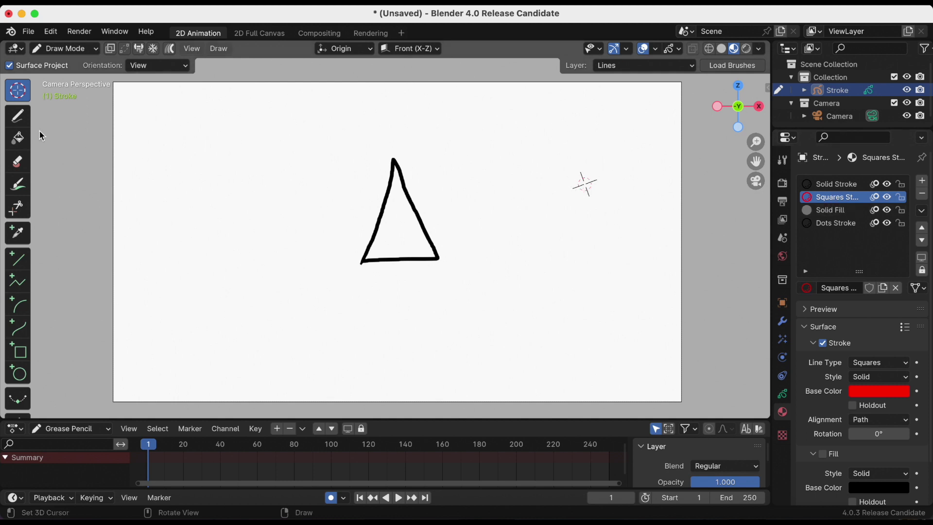
click(17, 116)
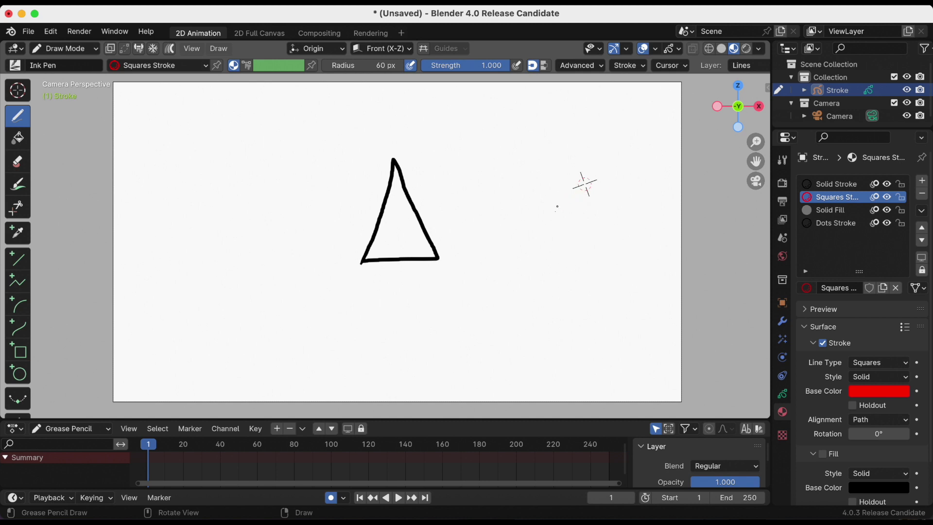
mouse_move(557, 209)
mouse_down()
mouse_move(580, 129)
mouse_move(605, 202)
mouse_up()
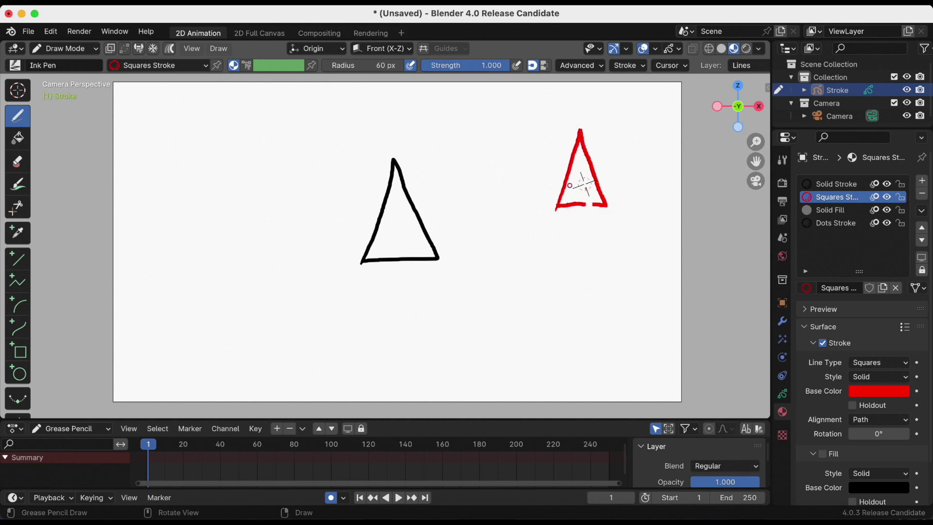
Orbit outside camera view to check both triangles' depth, then return to camera view
click(757, 181)
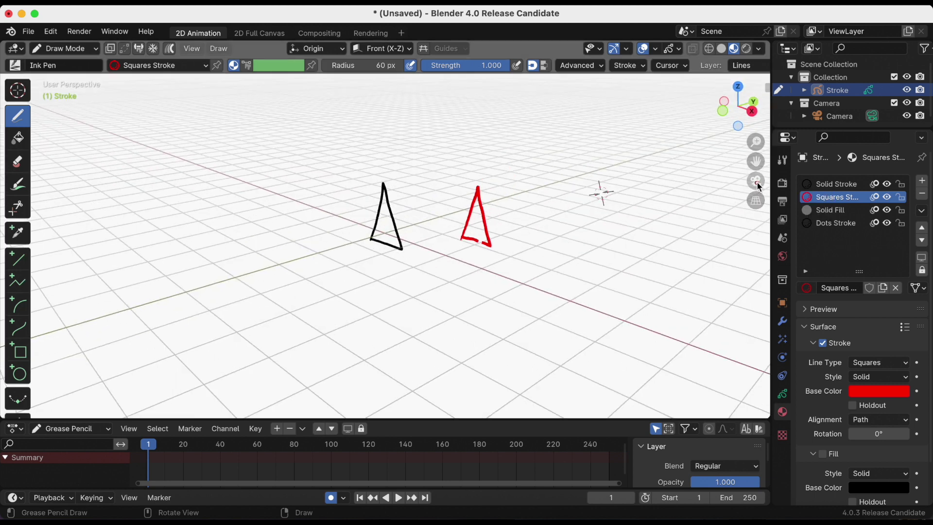
drag(740, 134, 671, 117)
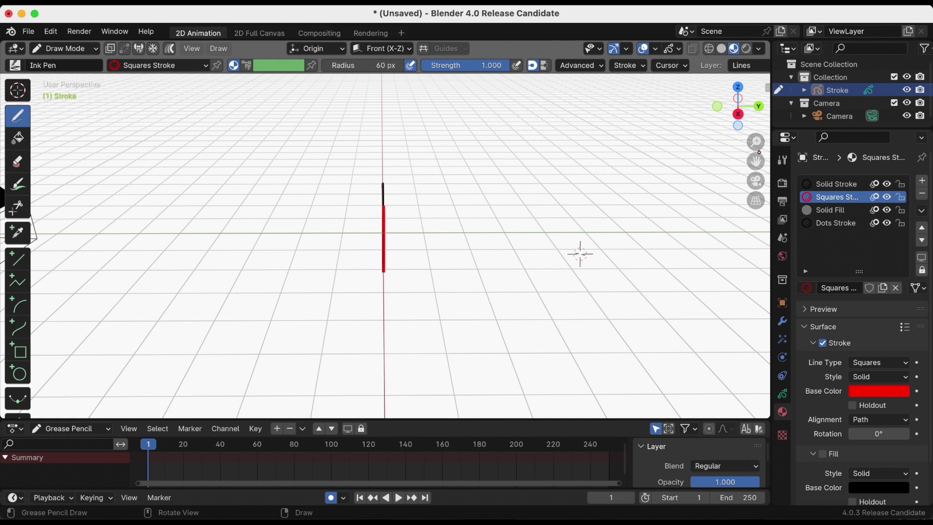
mouse_move(758, 145)
mouse_down()
mouse_move(765, 117)
mouse_move(733, 108)
mouse_move(747, 105)
mouse_move(739, 96)
mouse_move(788, 107)
mouse_move(718, 192)
mouse_move(709, 240)
mouse_up()
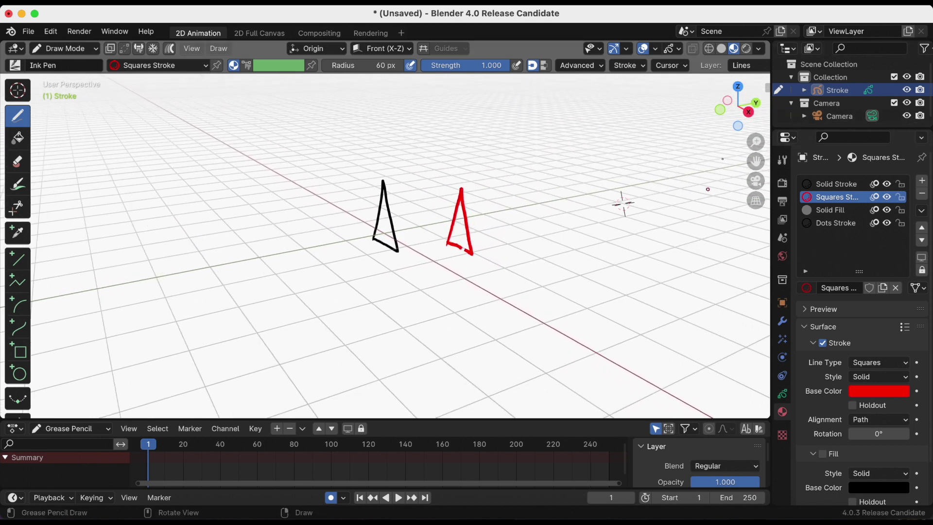
mouse_move(739, 106)
mouse_down()
mouse_move(684, 122)
mouse_move(823, 122)
mouse_move(782, 162)
mouse_up()
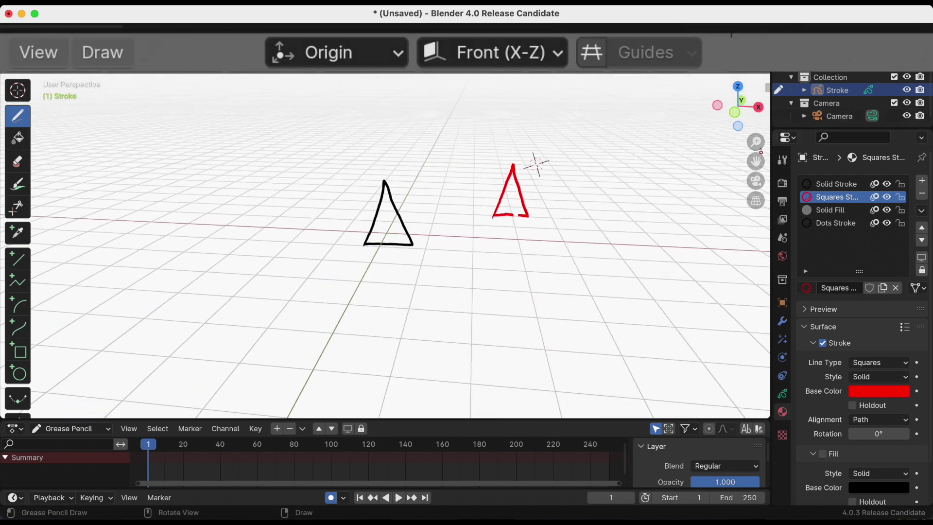
click(756, 182)
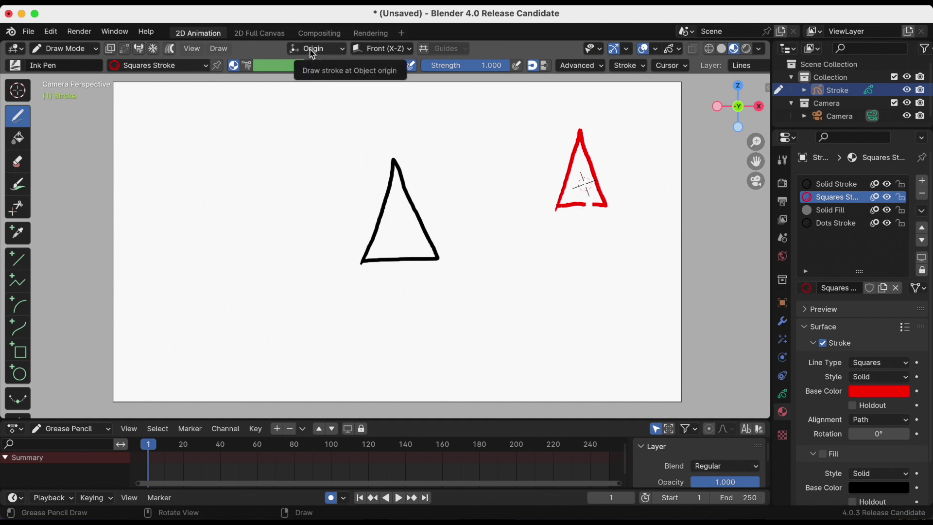
click(313, 51)
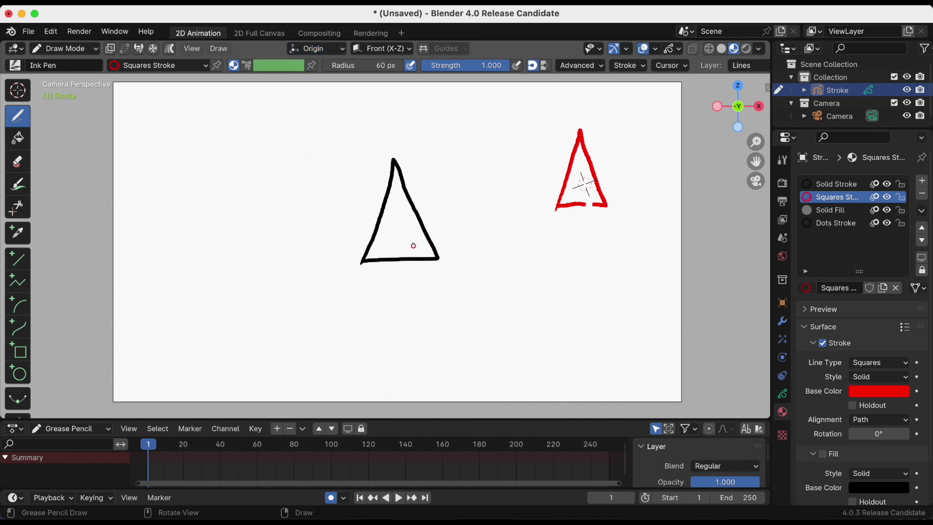
Set Stroke Placement to 3D Cursor and orbit around the two triangles
click(313, 50)
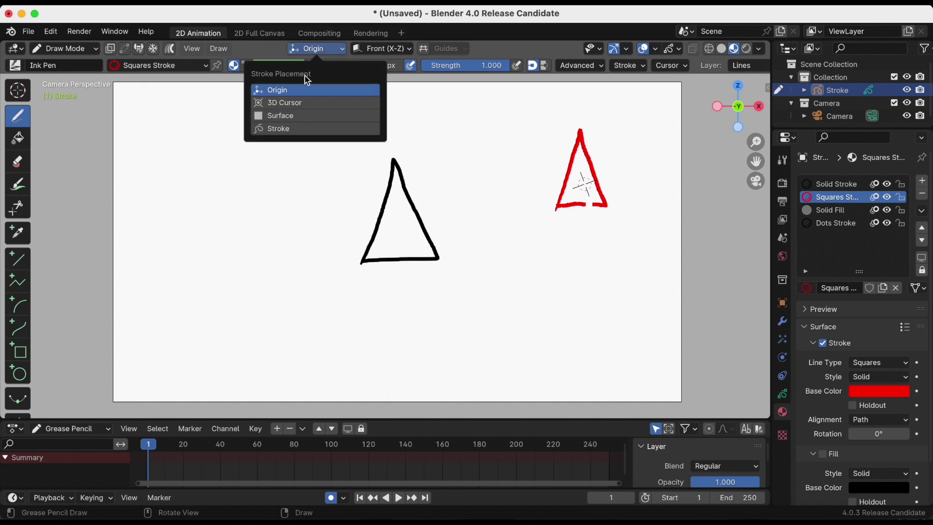
click(301, 106)
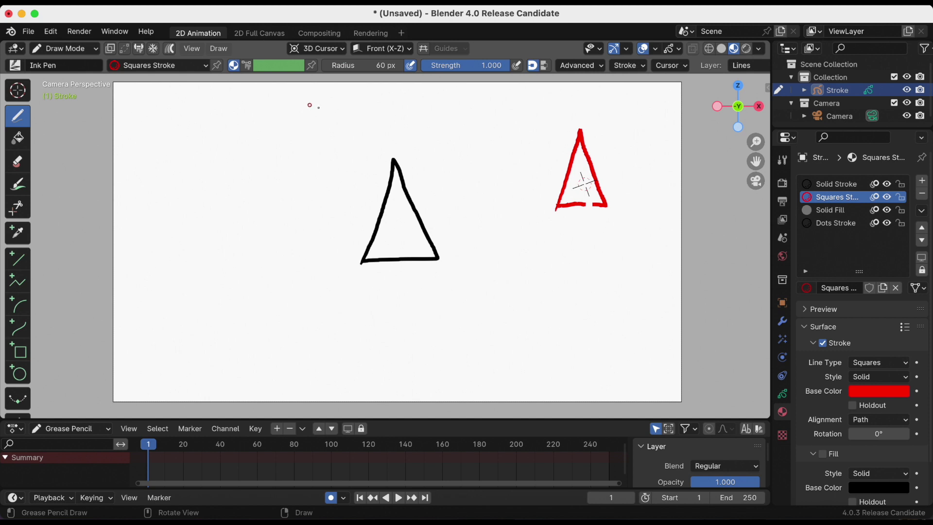
click(754, 183)
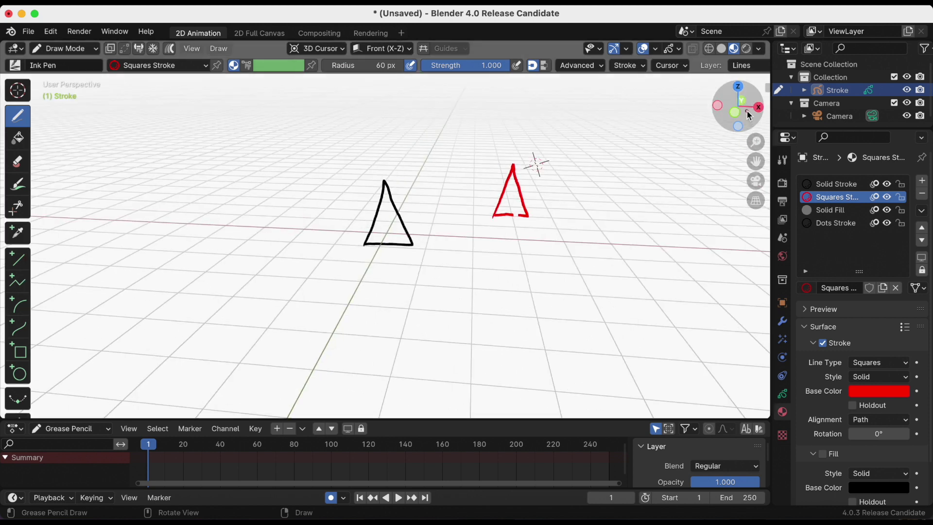
drag(747, 110, 717, 131)
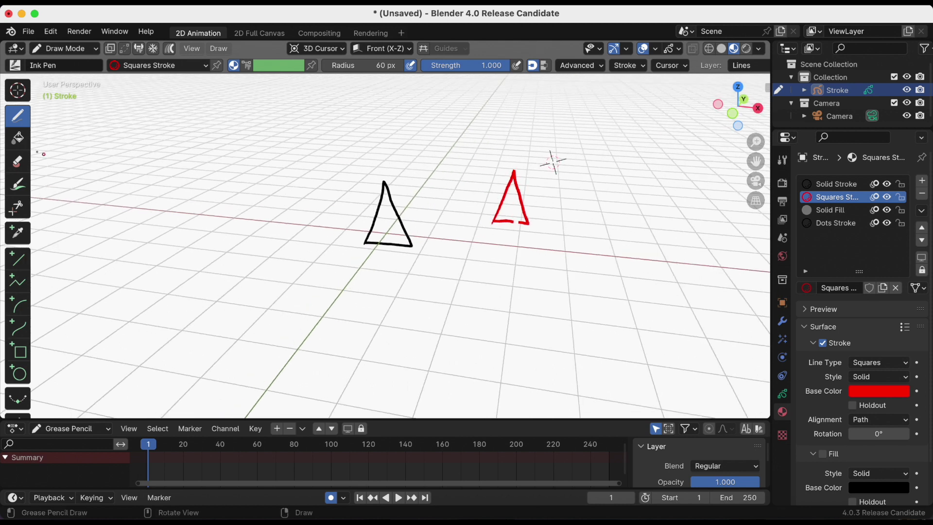
Erase the red triangle and redraw it right of the black one in camera view
click(18, 161)
mouse_move(519, 168)
mouse_down()
mouse_move(496, 229)
mouse_move(492, 215)
mouse_move(523, 208)
mouse_move(509, 208)
mouse_up()
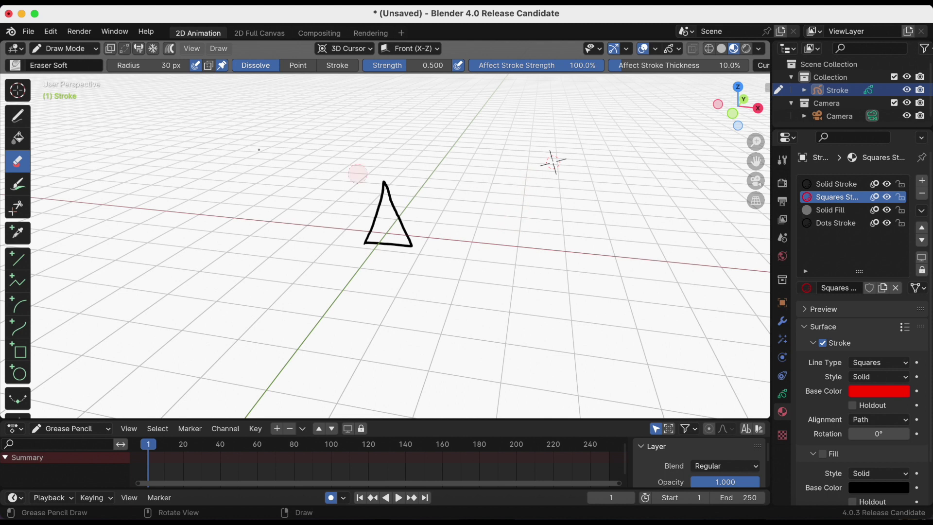
click(18, 116)
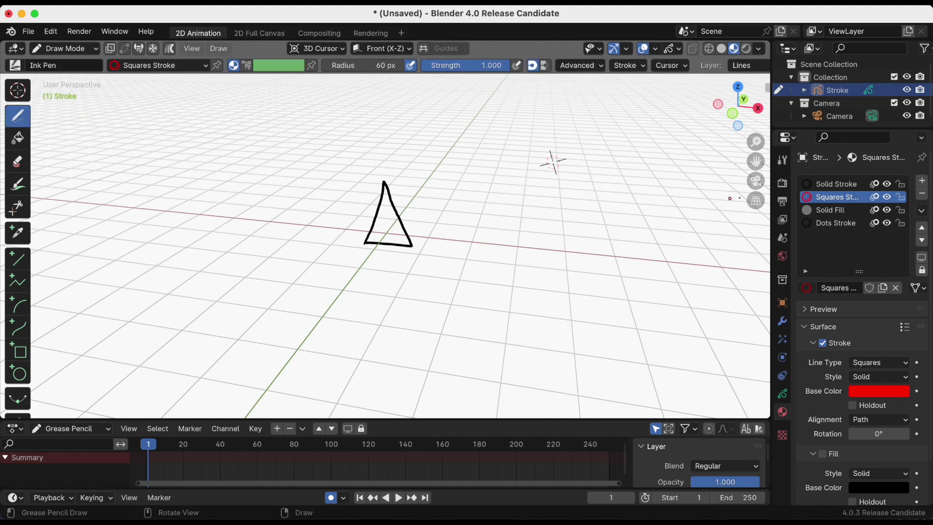
click(756, 182)
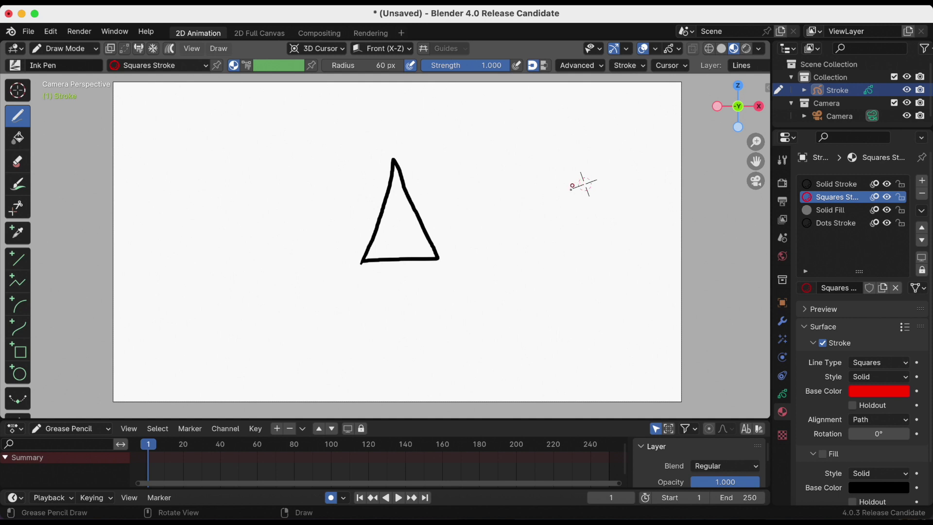
drag(570, 178, 583, 129)
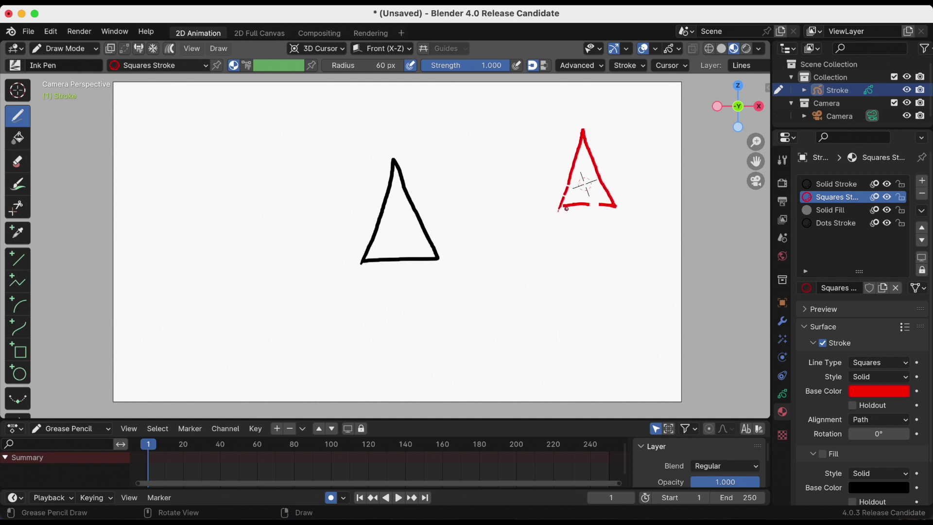
Orbit outside camera view to compare the two triangles' depths
click(756, 181)
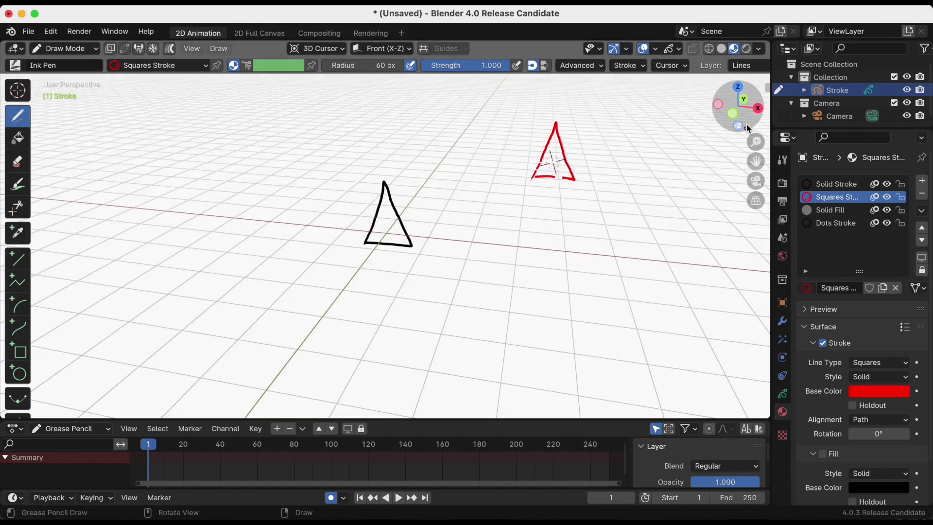
drag(755, 161, 644, 181)
mouse_move(738, 108)
mouse_down()
mouse_move(665, 134)
mouse_move(590, 119)
mouse_move(597, 111)
mouse_move(658, 147)
mouse_move(778, 105)
mouse_up()
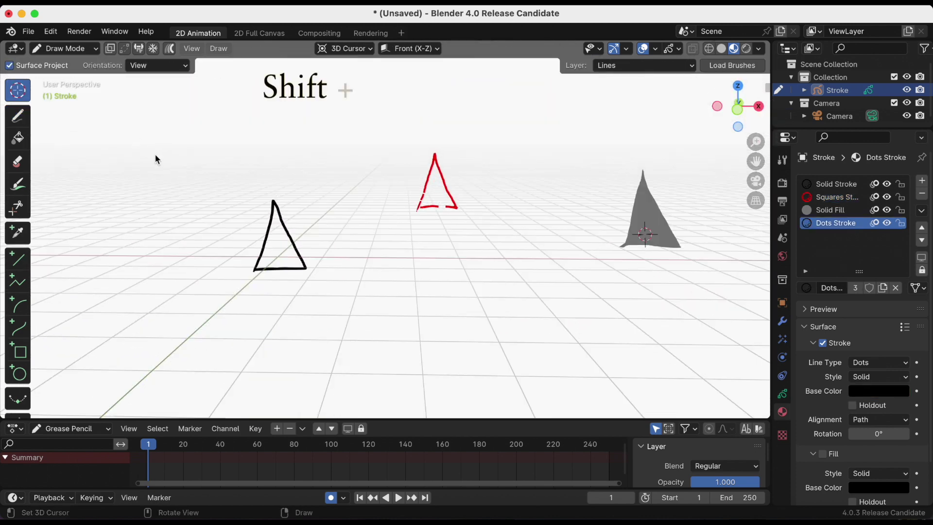
Place the 3D cursor to the left of the black triangle
scroll(231, 174, right, 5)
mouse_move(228, 191)
middle_down()
mouse_move(289, 194)
mouse_move(216, 200)
mouse_move(263, 203)
mouse_move(249, 200)
middle_up()
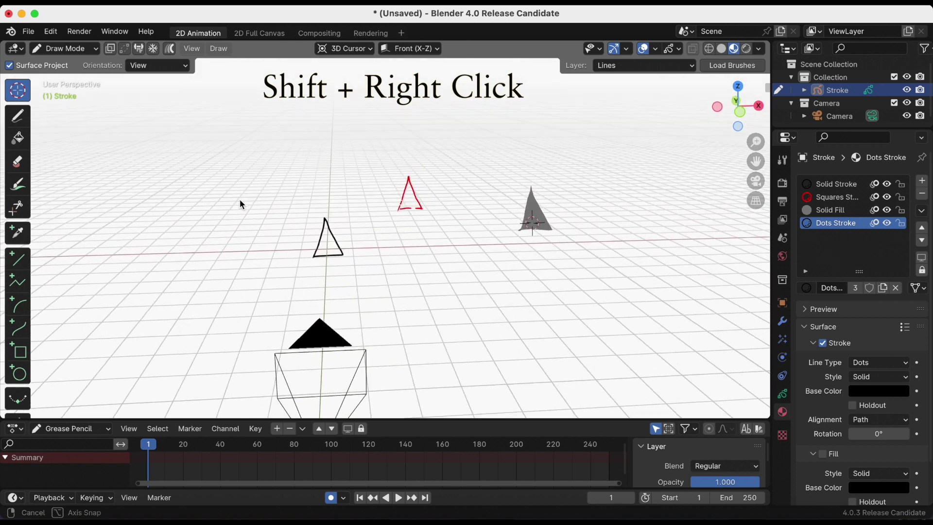
shift+right_drag(240, 201, 250, 220)
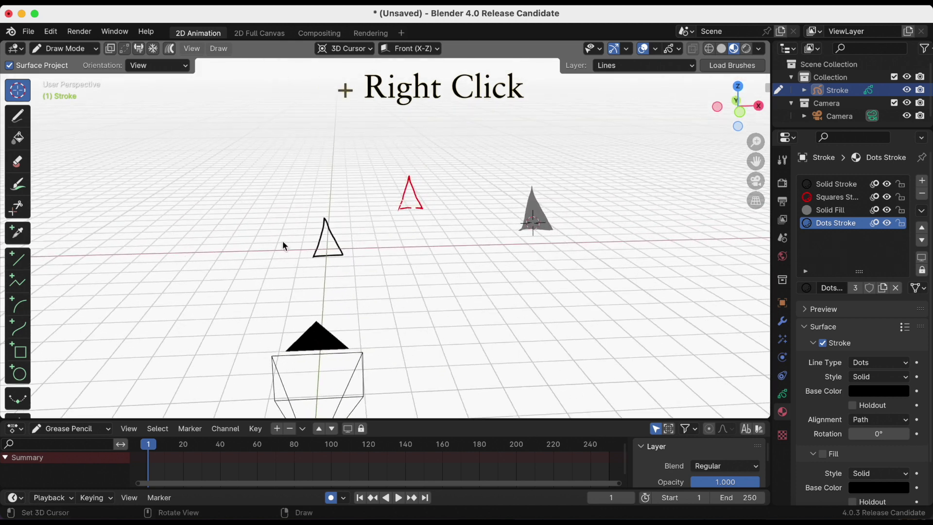
shift+right_click(267, 205)
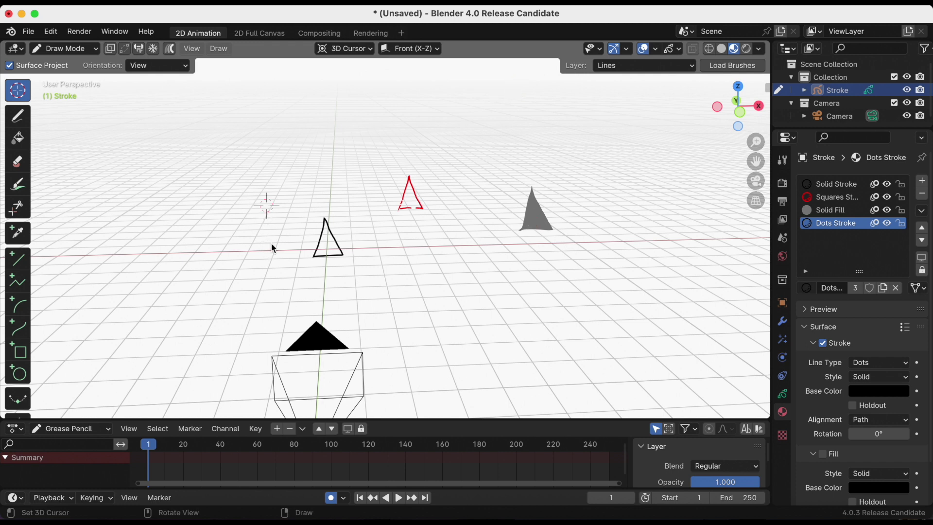
middle_drag(272, 248, 298, 244)
Back in camera view, draw a dotted triangle on the frame's left side
click(756, 181)
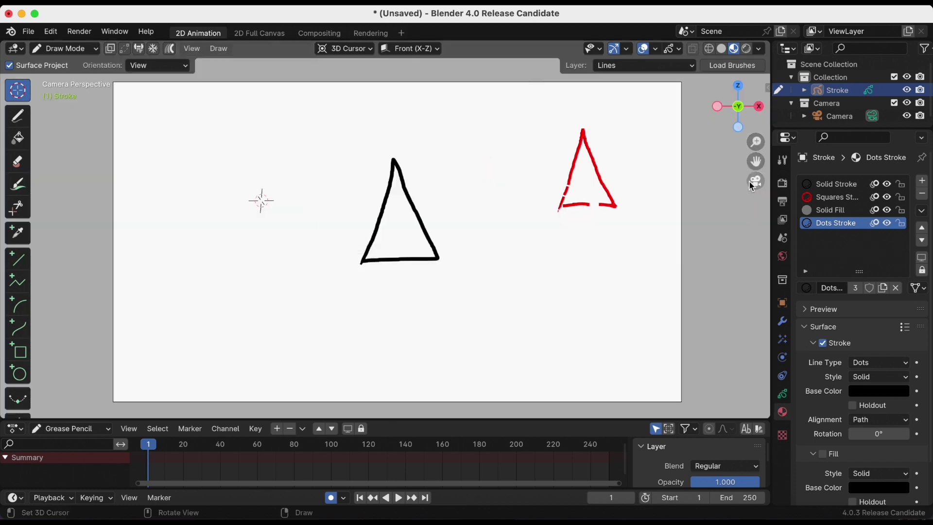
click(17, 116)
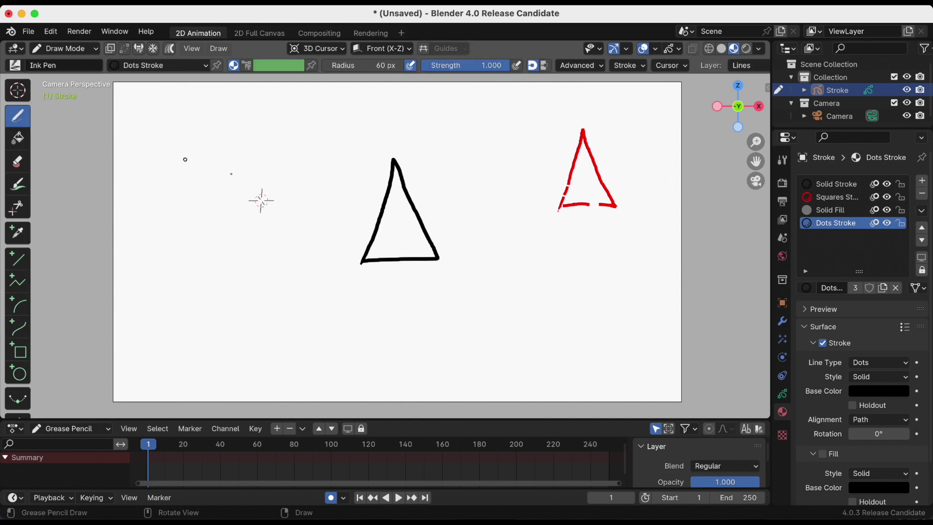
mouse_move(248, 172)
mouse_down()
mouse_move(266, 152)
mouse_move(296, 209)
mouse_up()
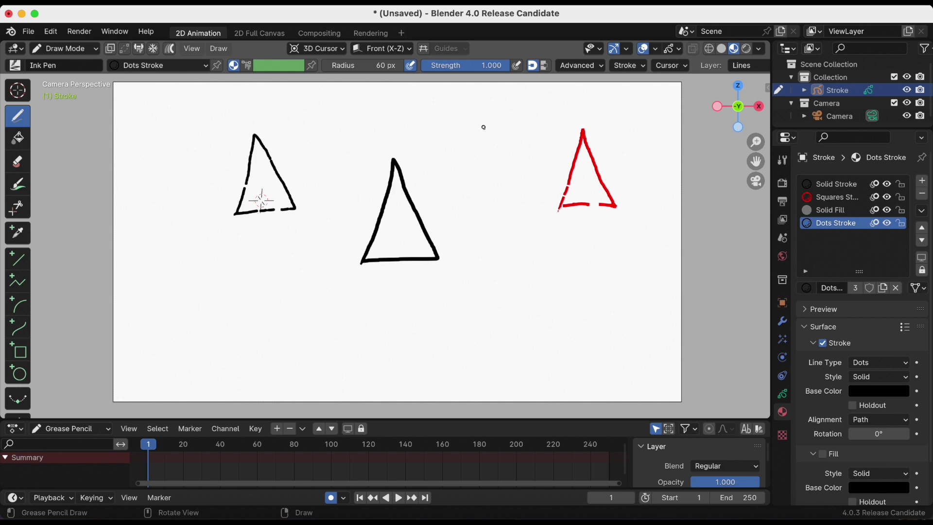
Orbit in free 3D view, add a dark blue stroke, yellow fill material, and open the sidebar
click(756, 181)
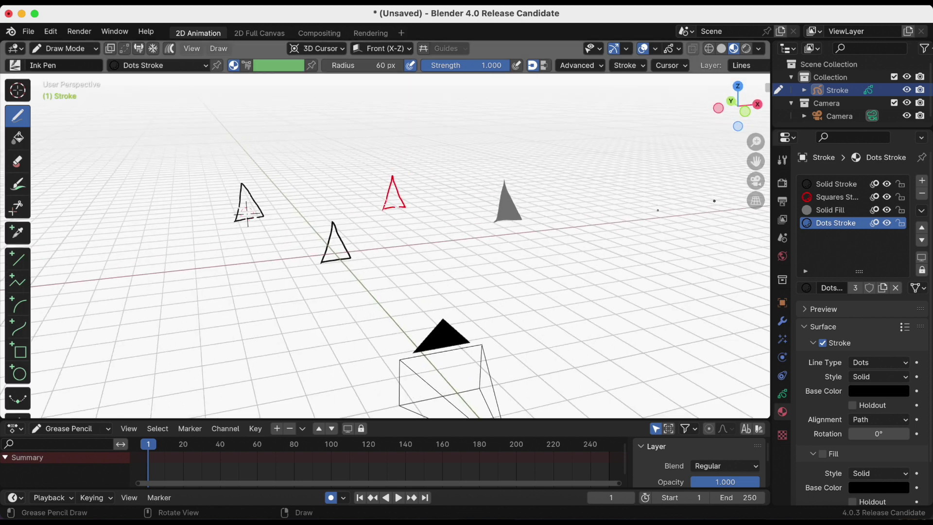
mouse_move(253, 231)
middle_down()
mouse_move(306, 242)
mouse_move(394, 231)
mouse_move(327, 252)
mouse_move(226, 245)
middle_up()
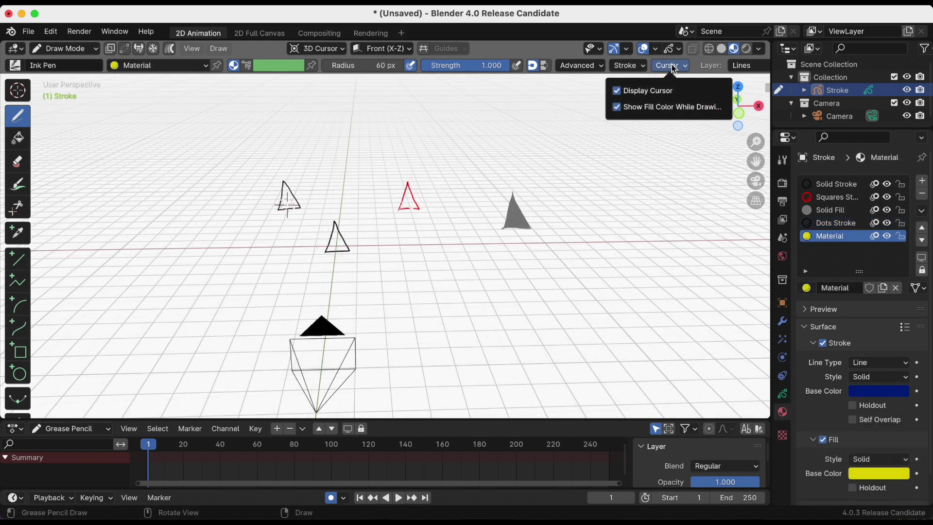
click(674, 69)
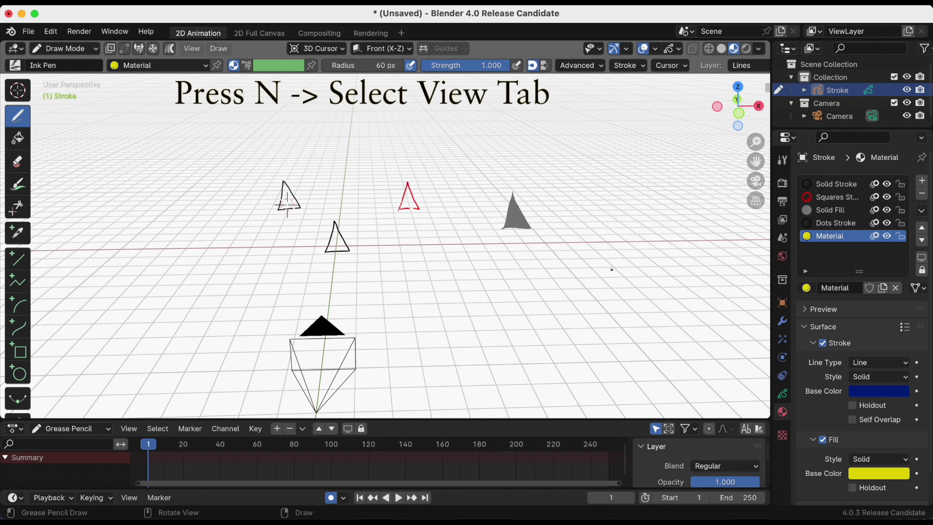
key(n)
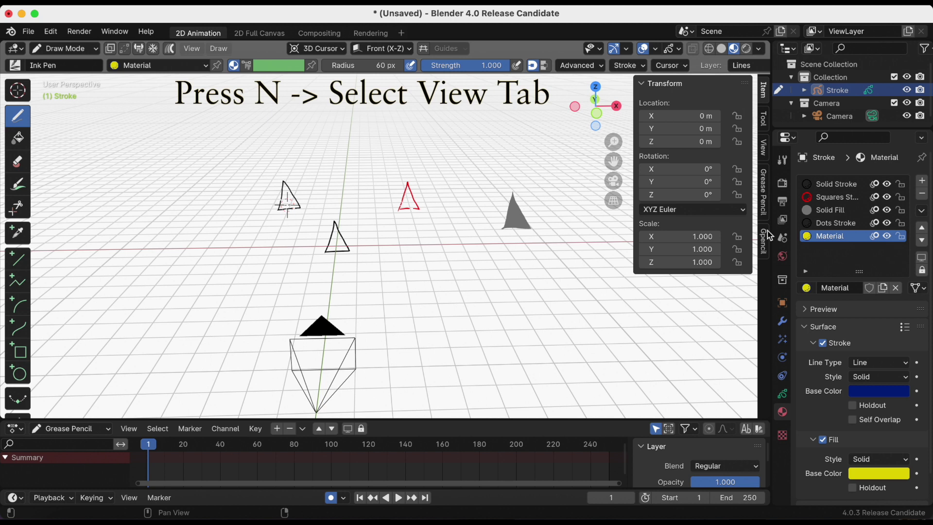
In the View tab, move the 3D cursor to X -3.963, Y 19.21, Z -0.3673 m and rotate it 90° on X
click(764, 118)
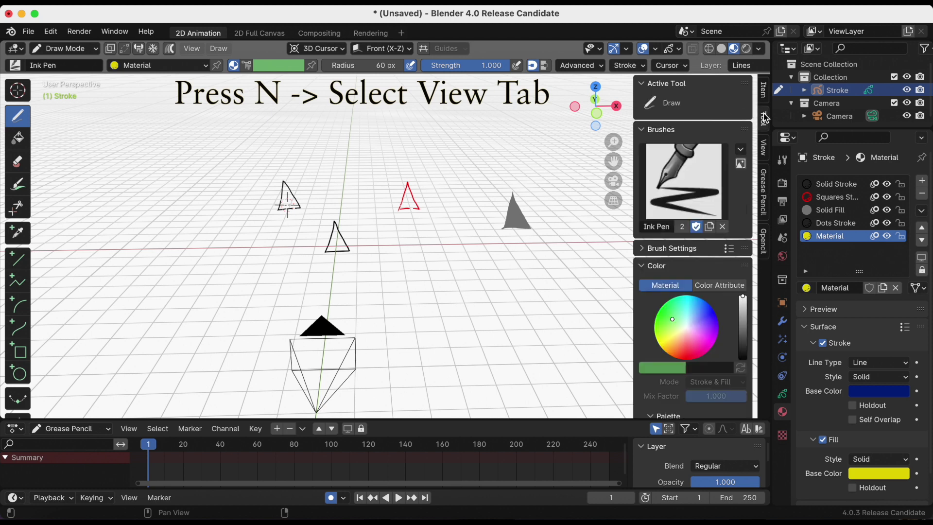
click(765, 146)
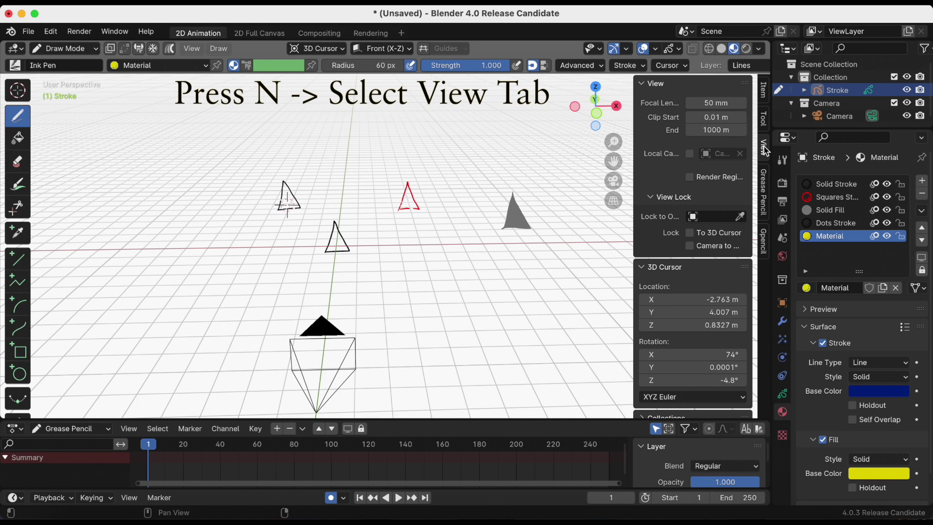
scroll(710, 271, down, 2)
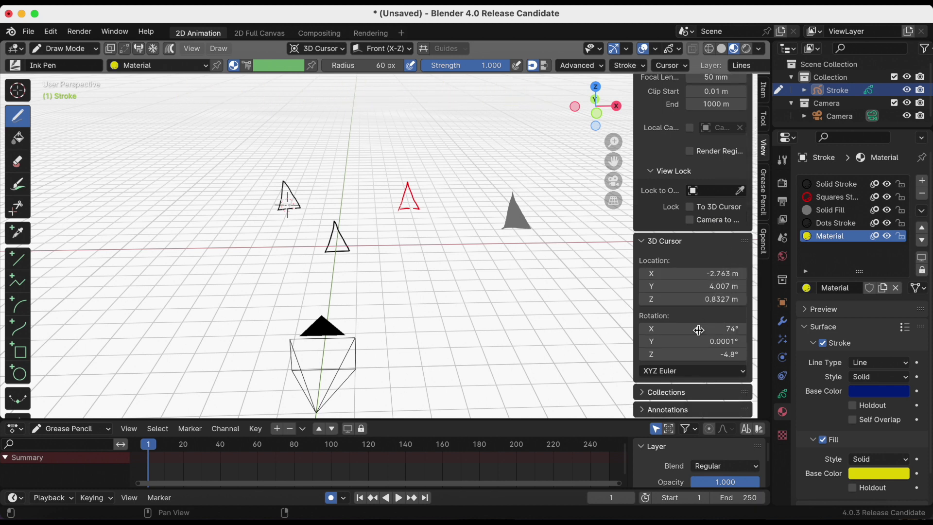
drag(695, 273, 717, 273)
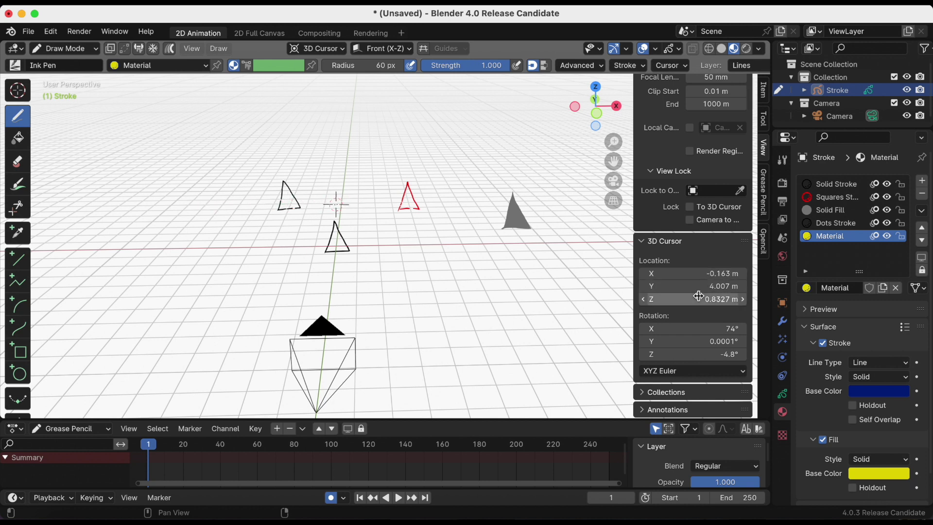
drag(695, 286, 672, 298)
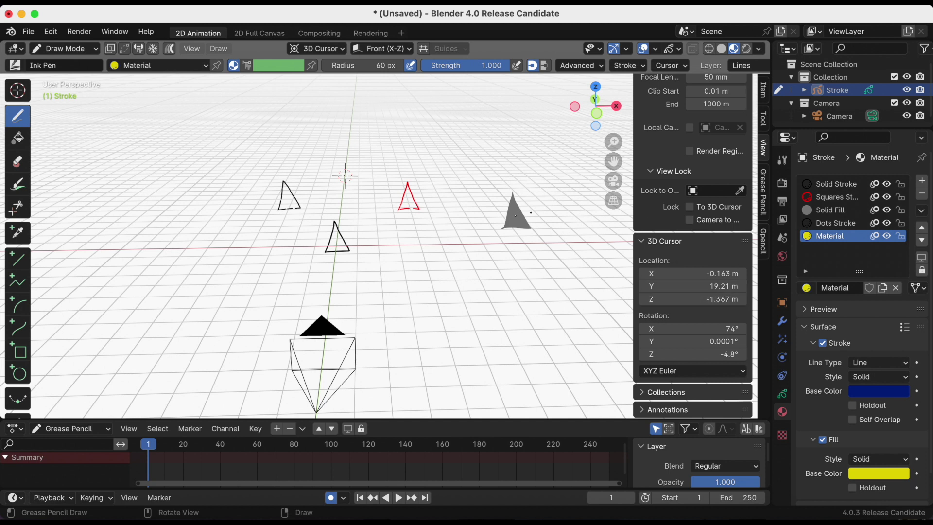
middle_drag(531, 212, 406, 212)
drag(710, 273, 677, 273)
drag(695, 328, 700, 299)
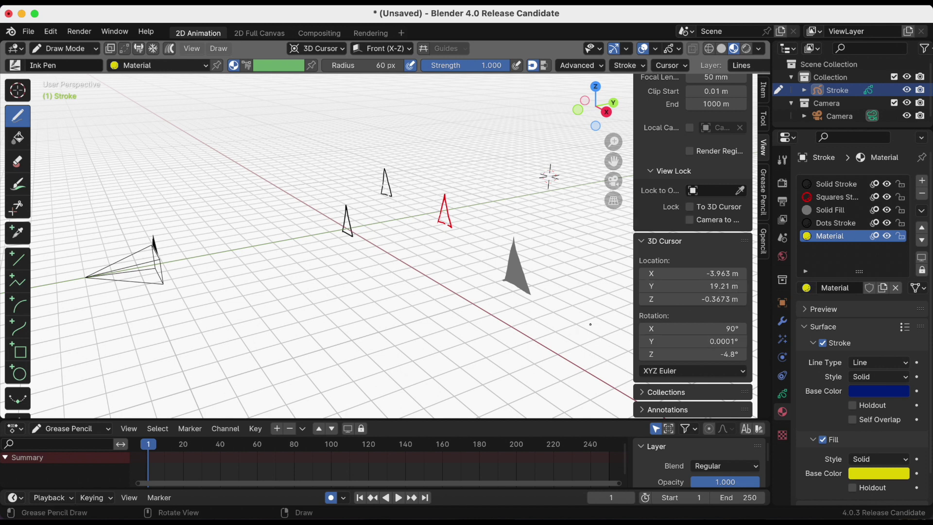
Hide the sidebar and draw a yellow-filled triangle between the black triangles in camera view
key(n)
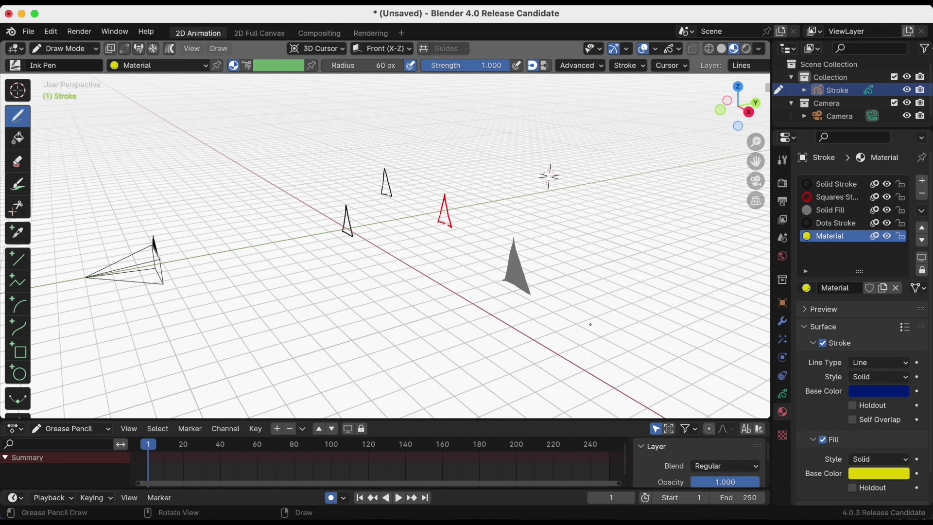
click(757, 183)
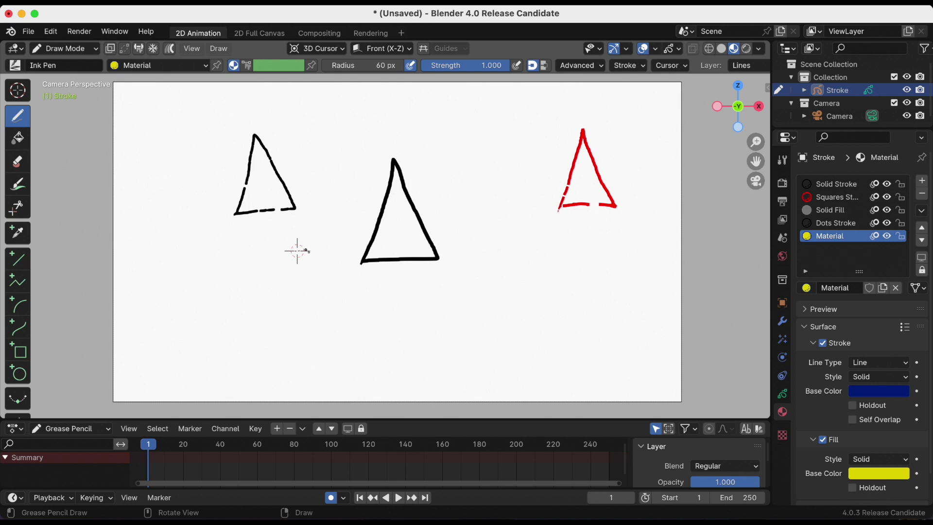
mouse_move(289, 260)
mouse_down()
mouse_move(314, 194)
mouse_move(340, 213)
mouse_move(330, 258)
mouse_move(288, 263)
mouse_up()
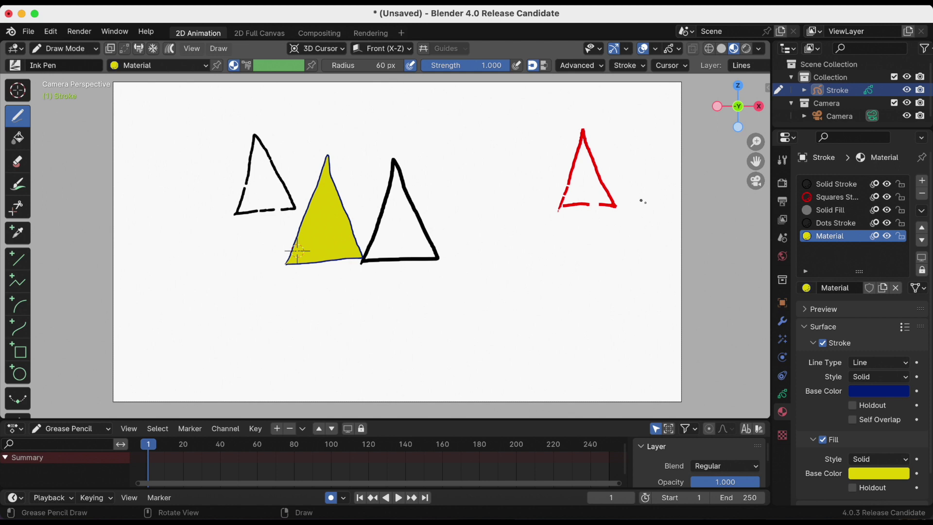
Leave camera view and orbit to see the yellow triangle standing apart from the others
click(756, 181)
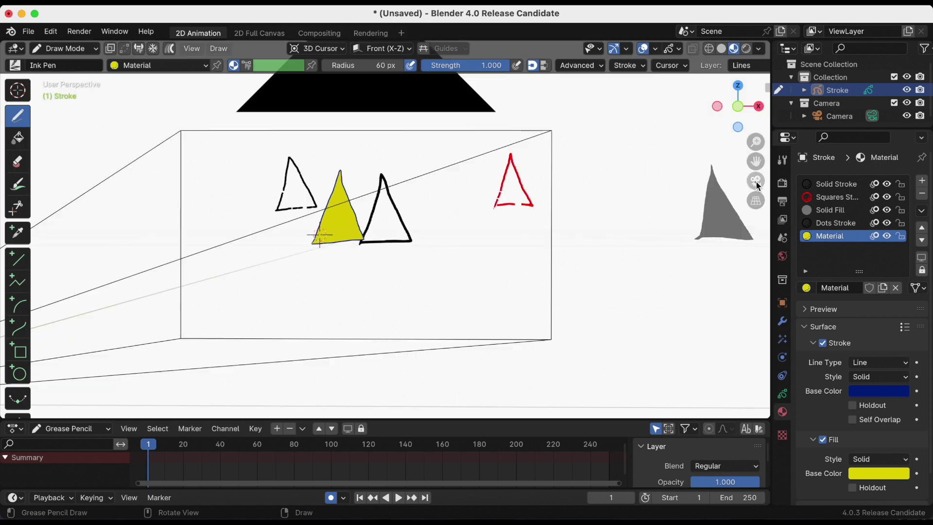
drag(738, 106, 680, 112)
drag(419, 237, 51, 231)
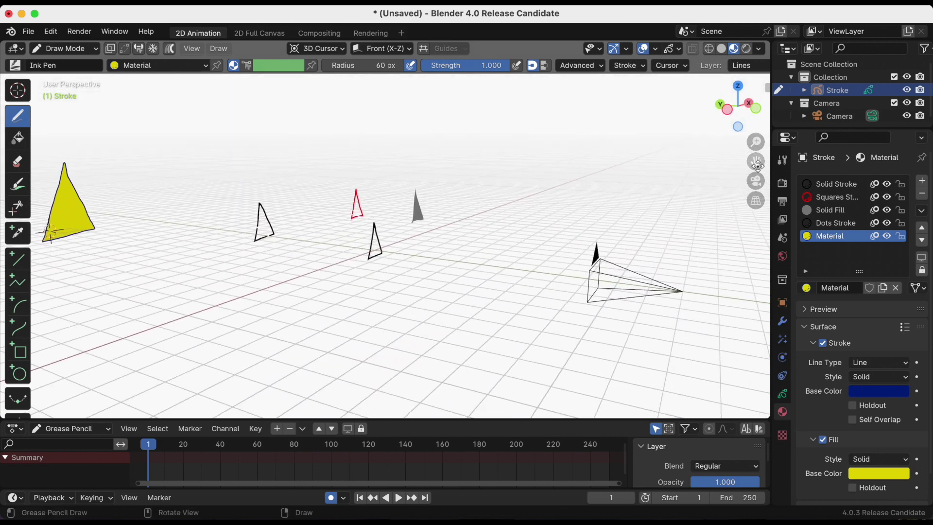
mouse_move(738, 105)
mouse_down()
mouse_move(512, 268)
mouse_move(544, 262)
mouse_move(340, 266)
mouse_move(462, 270)
mouse_up()
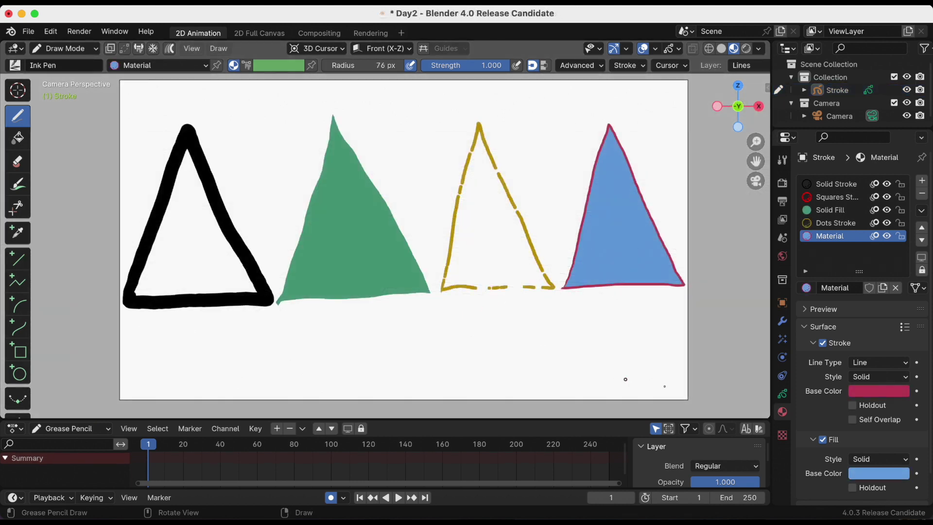
Pan and zoom the camera view to frame all four triangles side by side
drag(755, 157, 757, 162)
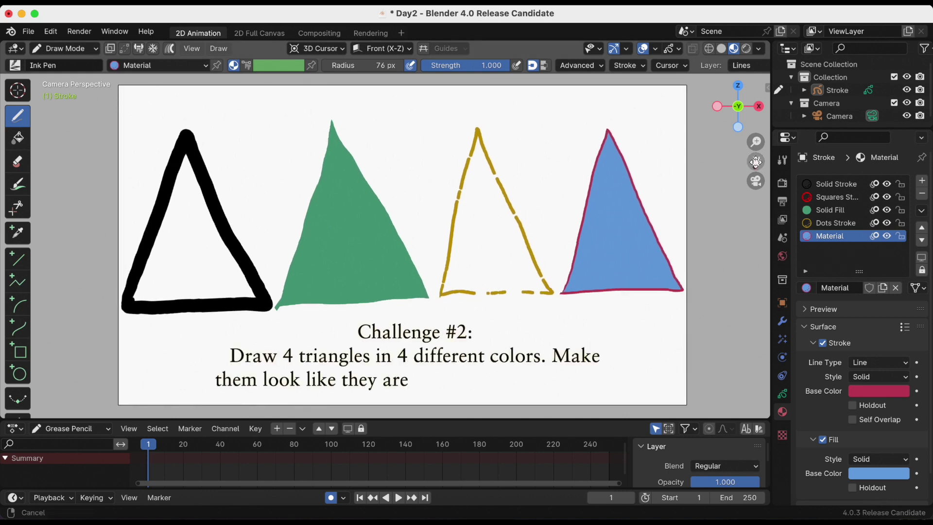
scroll(754, 161, up, 2)
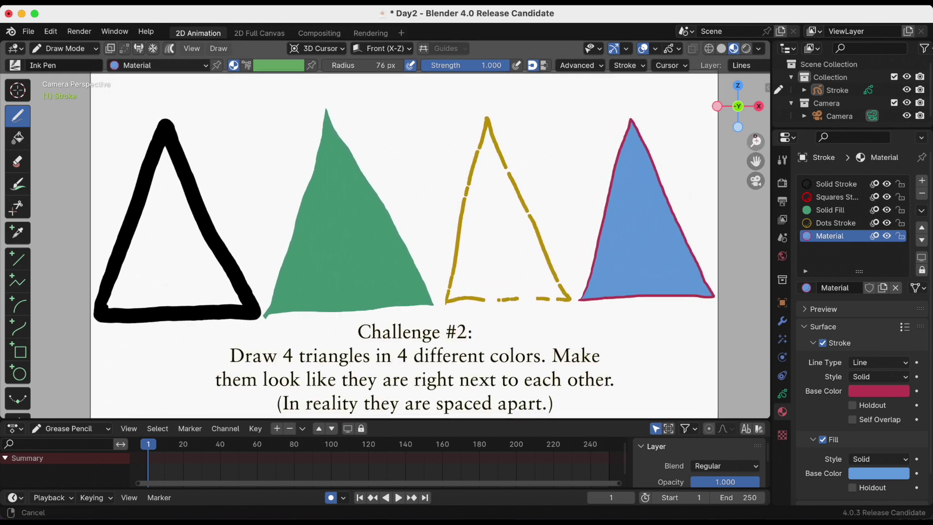
drag(754, 160, 751, 174)
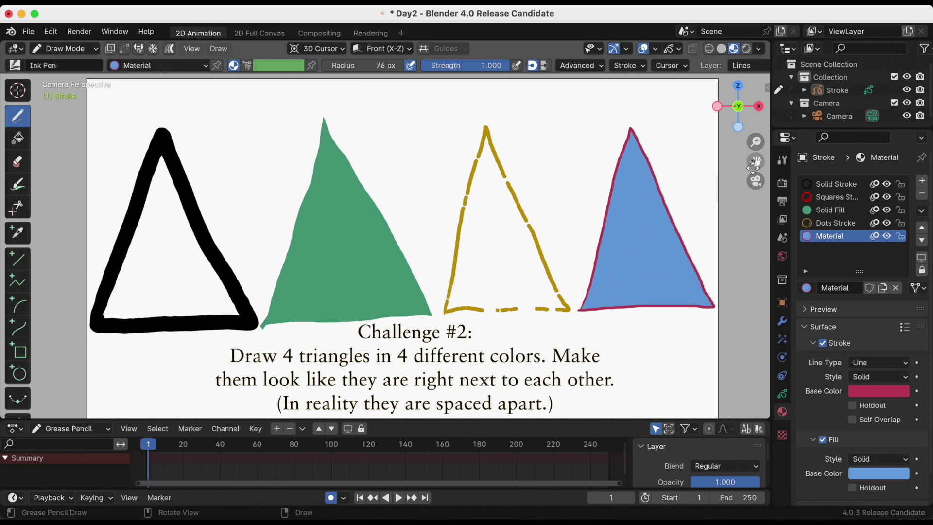
scroll(738, 216, down, 1)
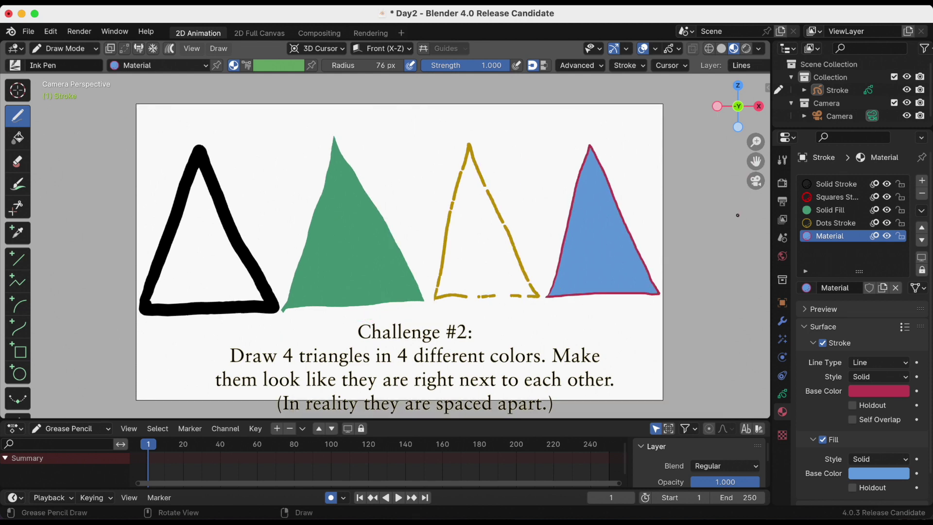
scroll(738, 215, up, 1)
drag(755, 161, 760, 155)
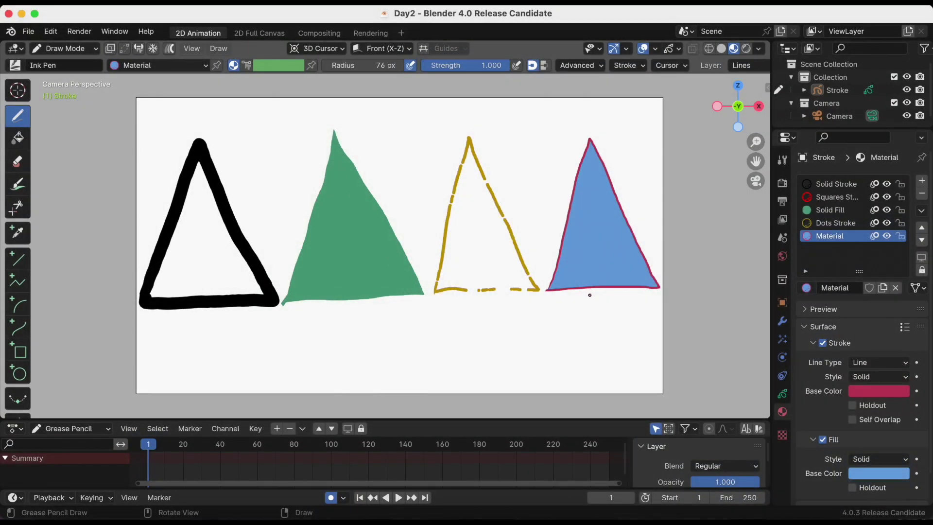
Exit camera view and orbit to show the triangles' differing depths with the blue one centred
click(758, 188)
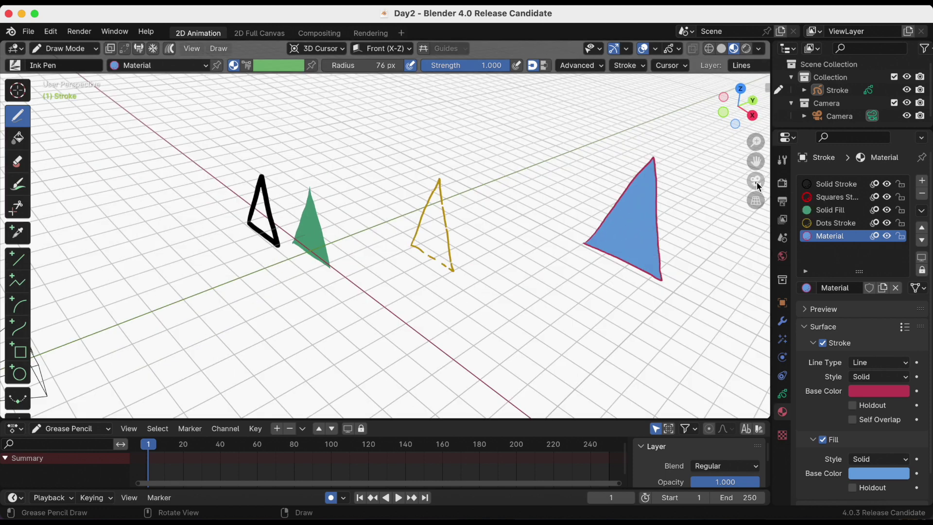
mouse_move(445, 272)
middle_down()
mouse_move(413, 287)
mouse_move(553, 246)
mouse_move(487, 250)
mouse_move(514, 219)
mouse_move(608, 217)
mouse_move(287, 238)
mouse_move(410, 234)
middle_up()
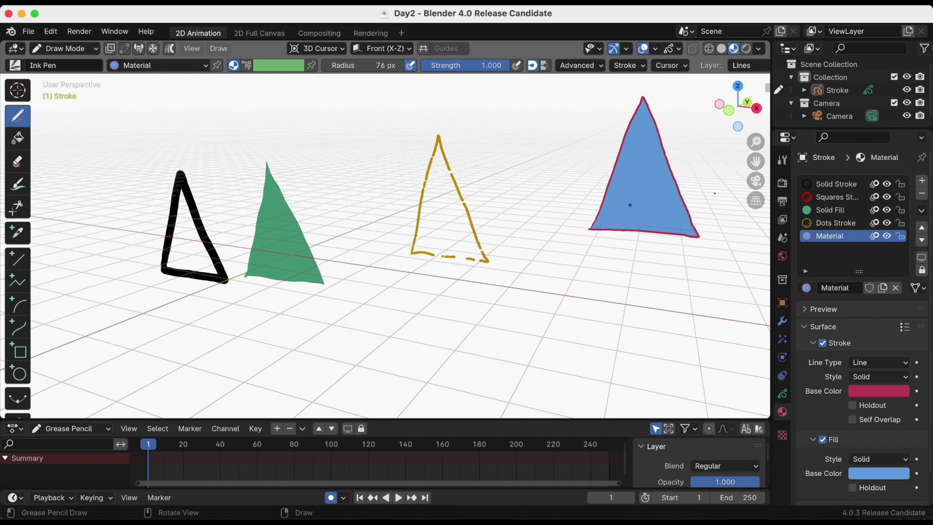
middle_drag(714, 193, 732, 167)
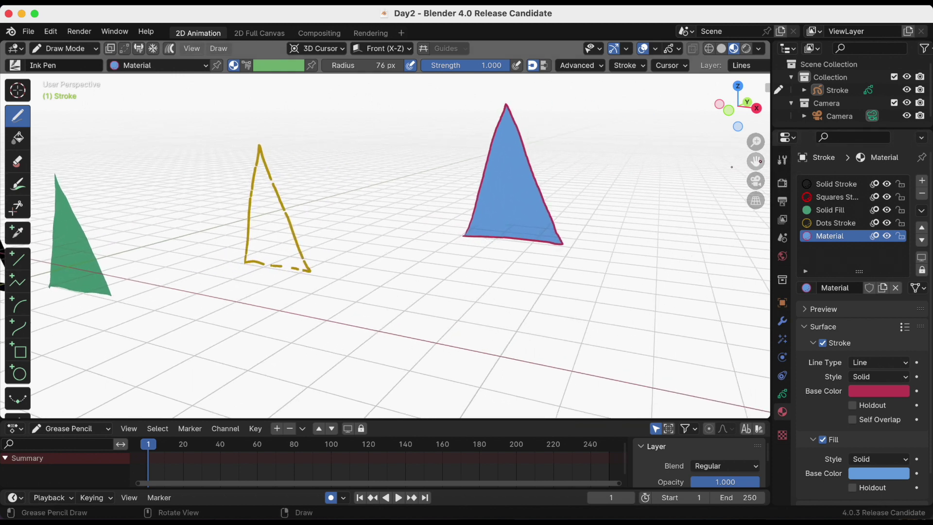